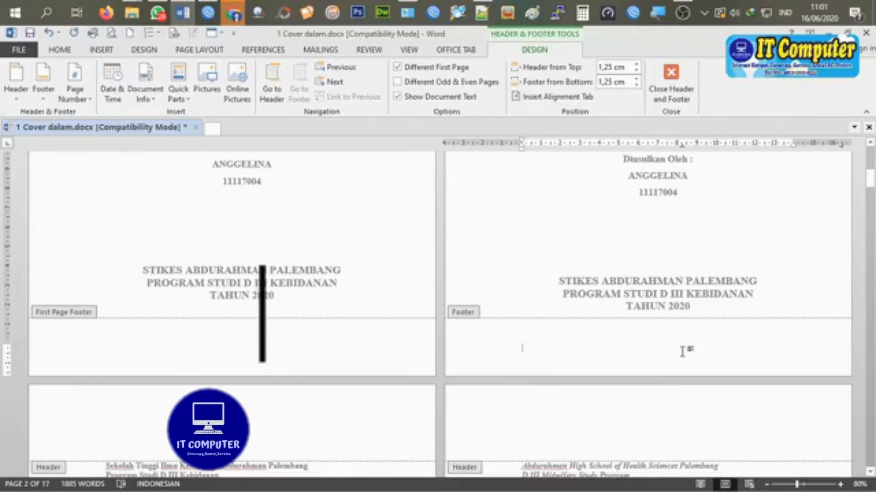
Leave footer editing and insert a Next Page section break before the title on the second cover page
scroll(640, 344, up, 3)
scroll(636, 338, up, 5)
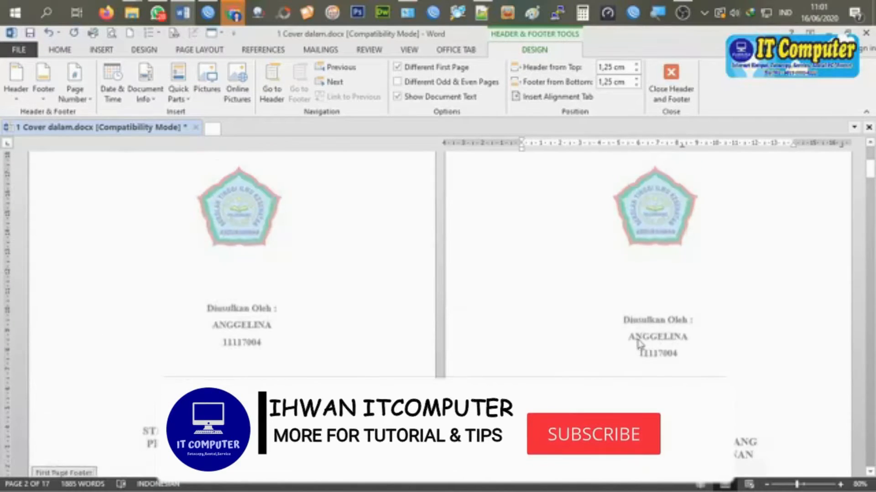
double_click(575, 180)
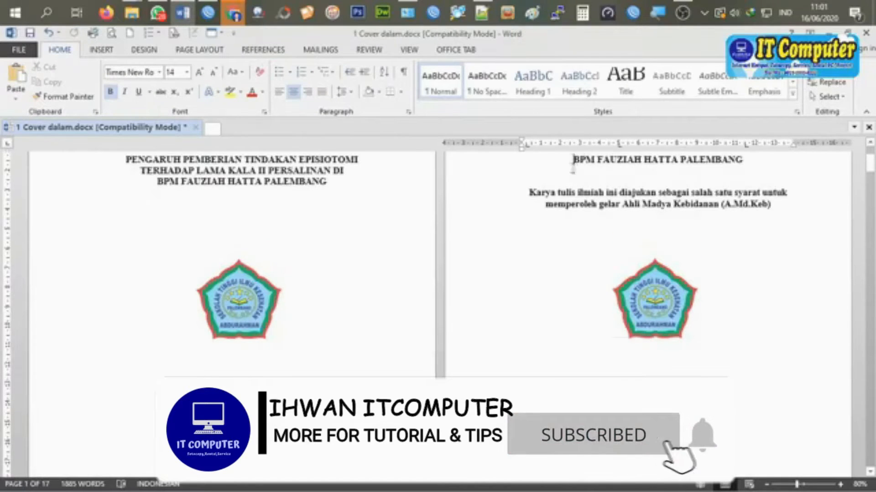
scroll(573, 246, up, 2)
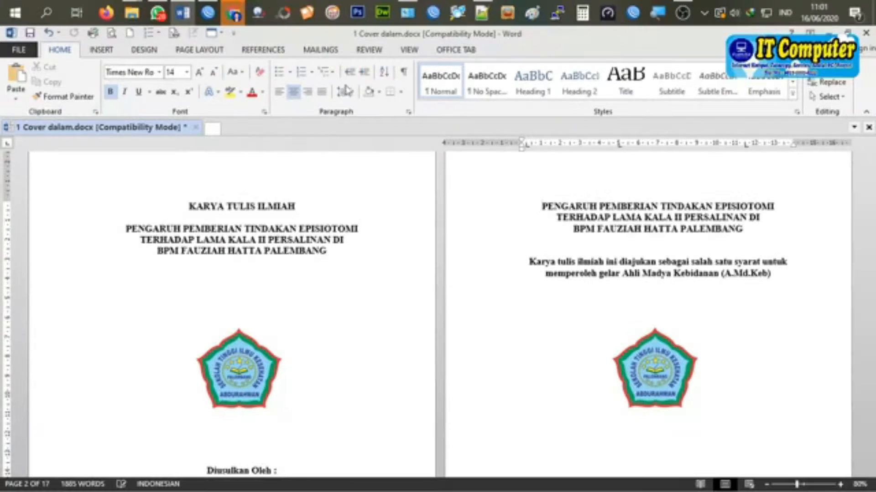
click(217, 51)
click(174, 71)
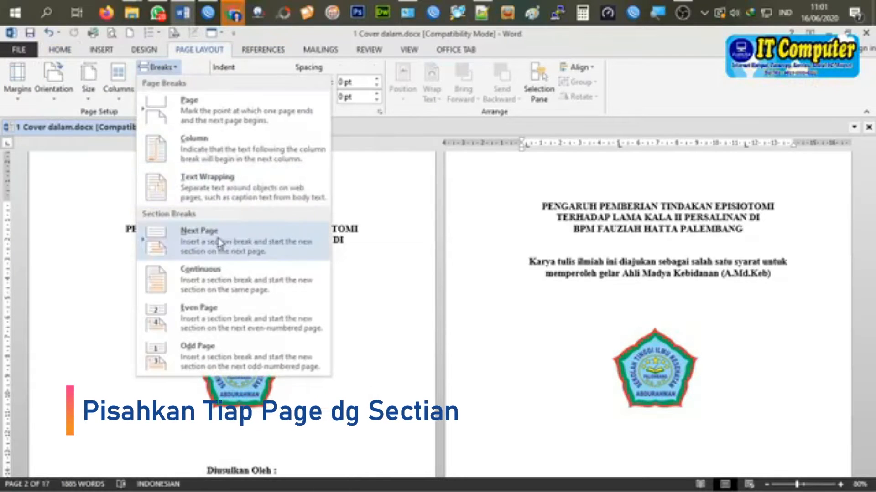
click(172, 239)
Open the section 2 footer and insert a centred page number at the bottom of the page, starting from the abstract page
scroll(717, 244, down, 3)
scroll(717, 244, down, 5)
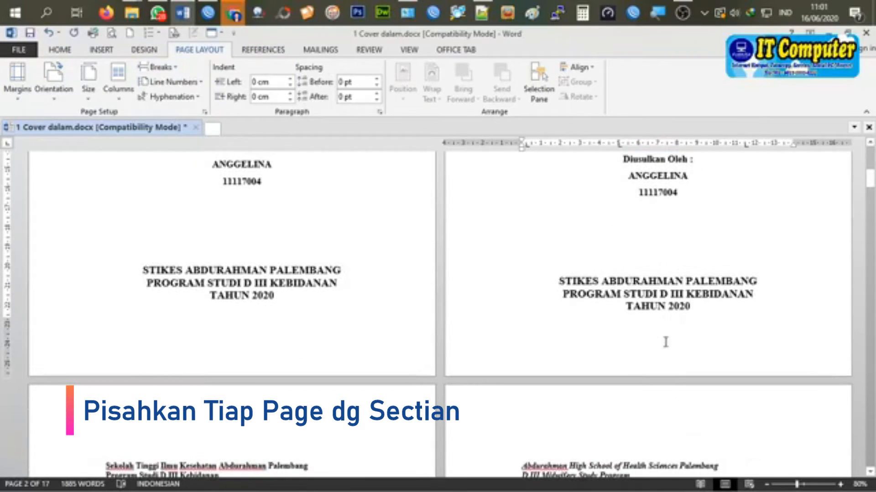
double_click(665, 345)
scroll(665, 345, down, 3)
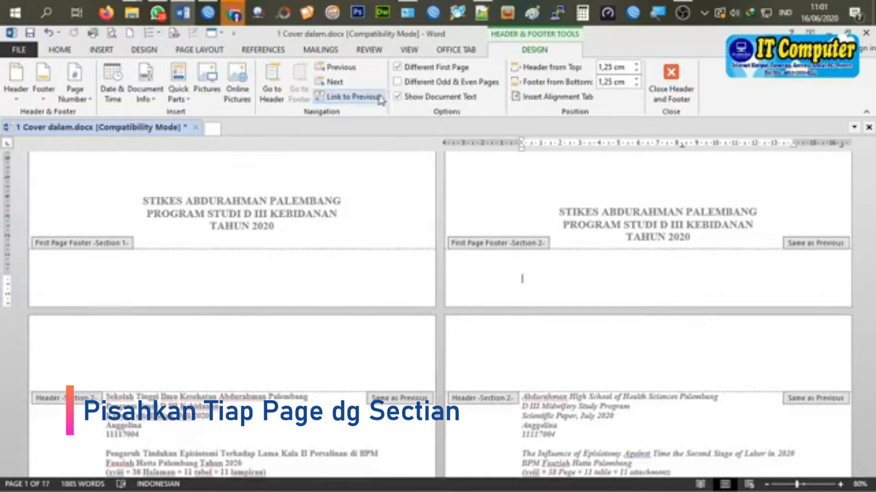
scroll(571, 248, down, 3)
scroll(571, 247, down, 15)
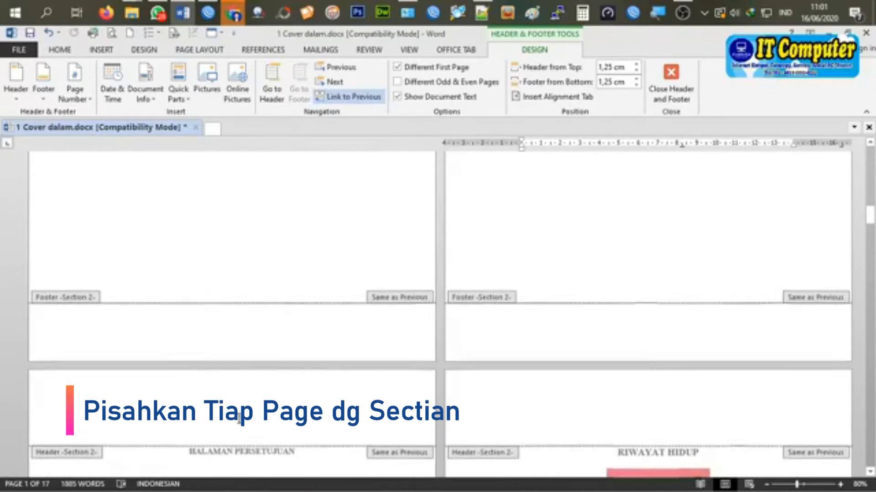
click(252, 332)
click(74, 92)
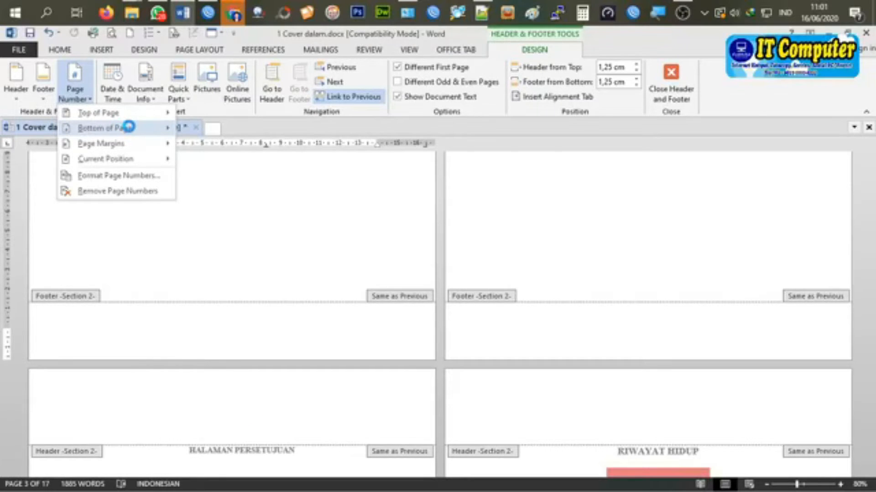
mouse_move(131, 132)
click(300, 237)
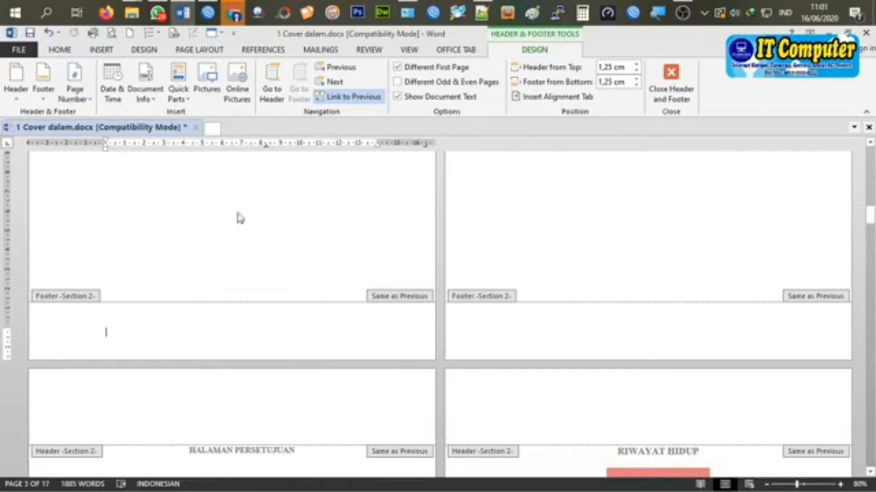
Format section 2's page numbers as i, ii, iii and have them continue from the previous section
click(73, 91)
click(118, 173)
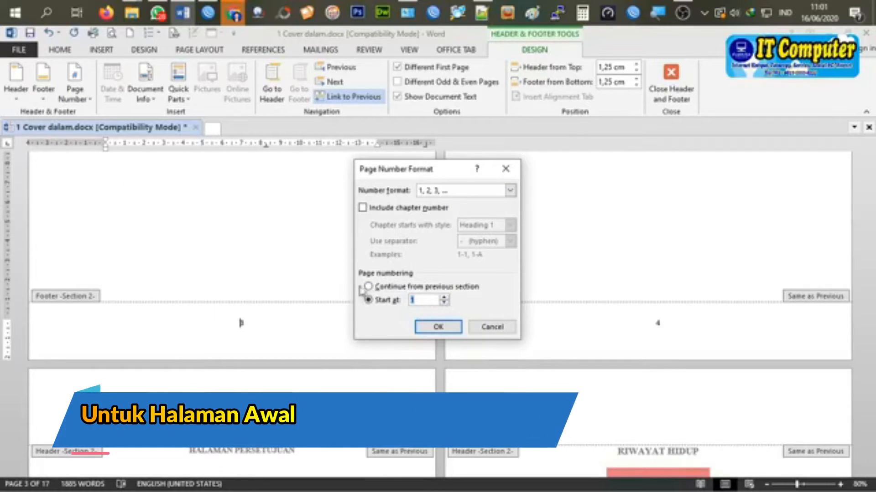
click(456, 191)
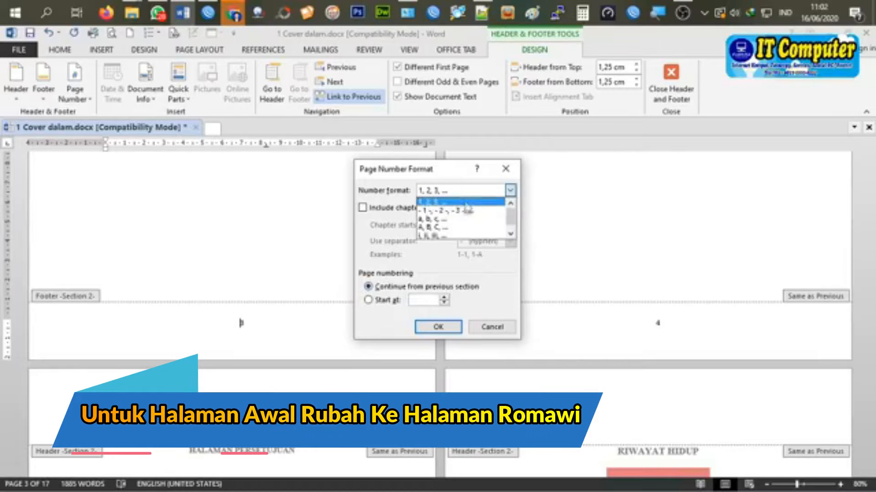
click(465, 236)
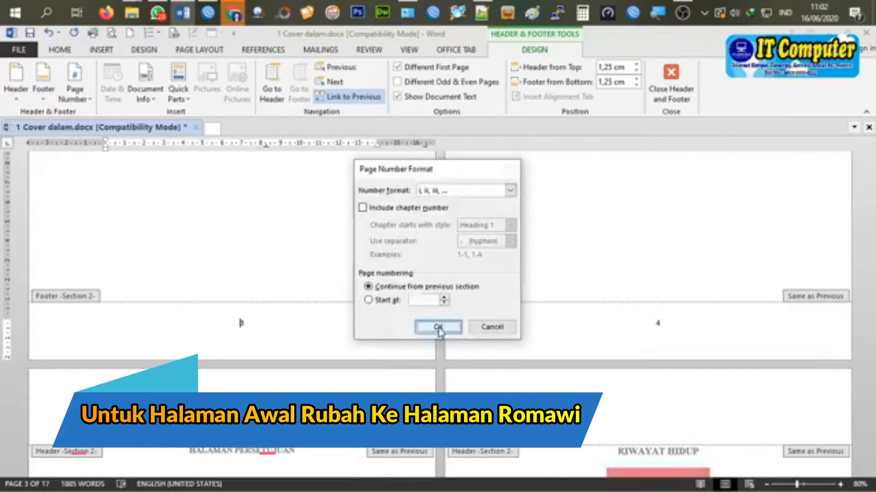
click(438, 327)
Check the footer page numbers from the cover pages through the front matter to the dedication pages
scroll(527, 303, up, 15)
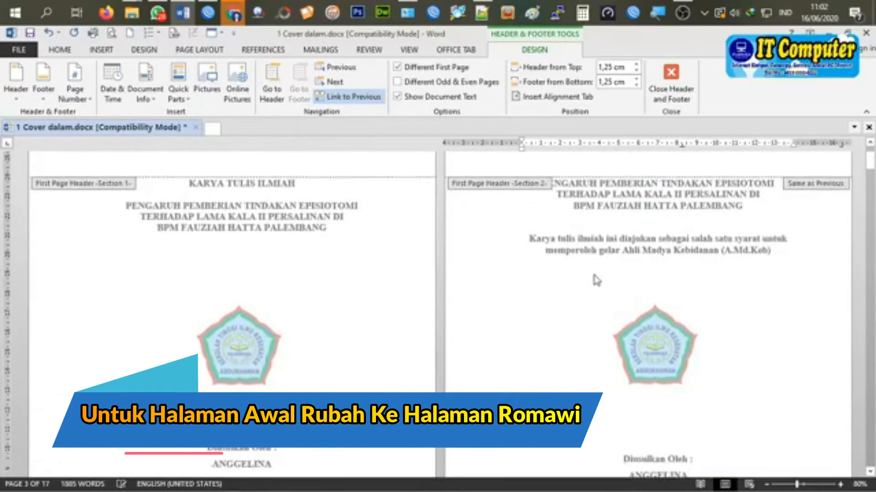
scroll(595, 276, down, 10)
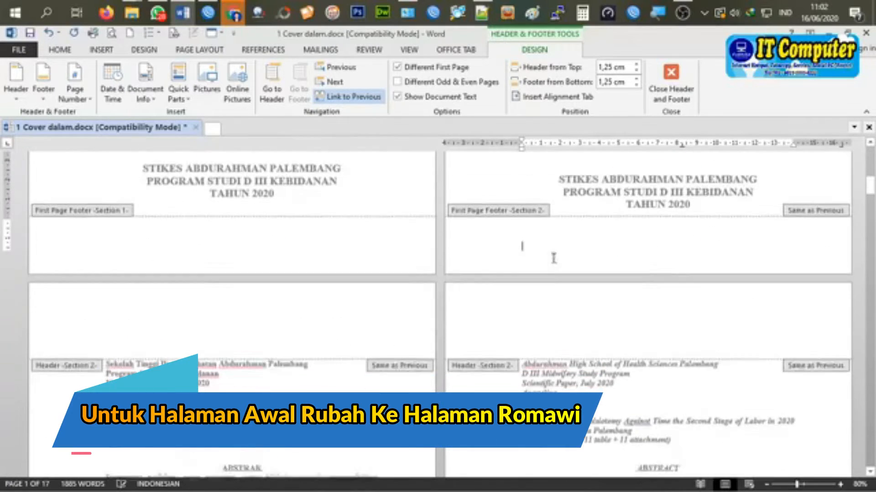
scroll(554, 259, down, 10)
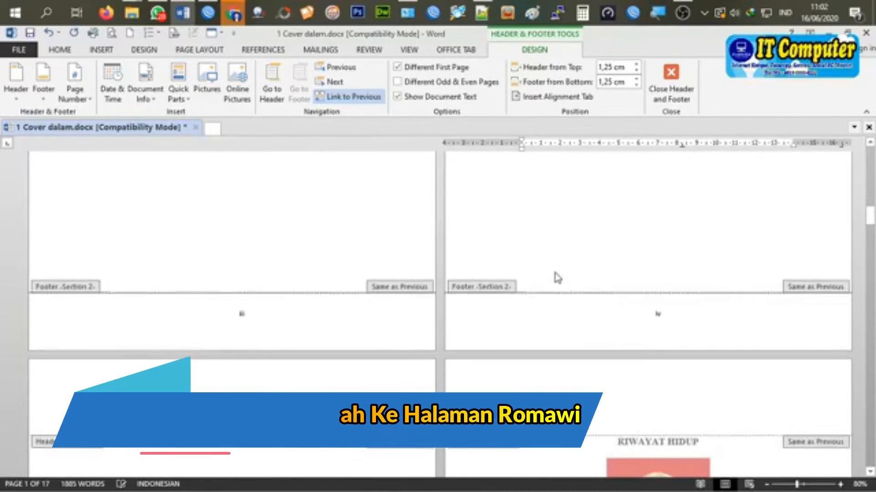
scroll(557, 277, down, 10)
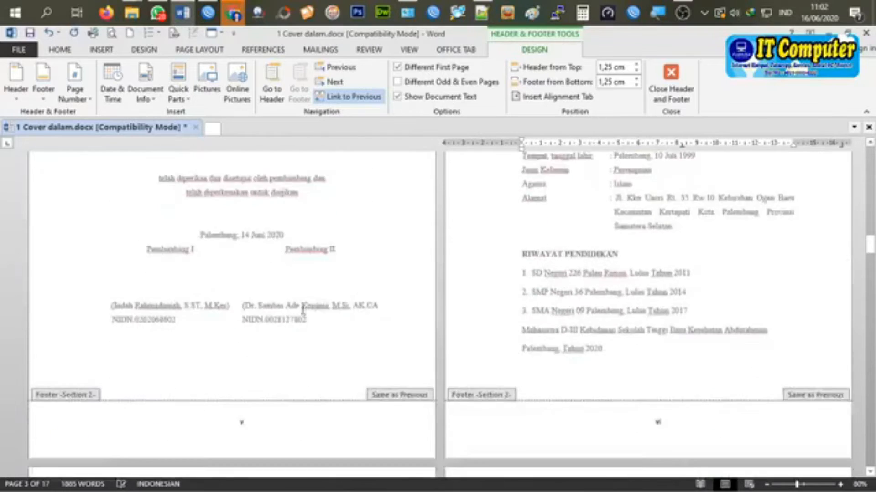
scroll(559, 310, down, 4)
scroll(622, 230, down, 10)
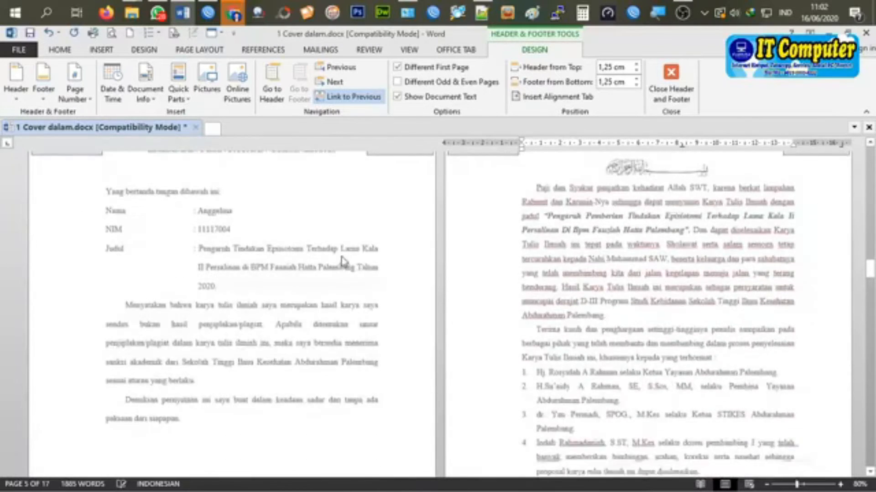
scroll(700, 254, down, 10)
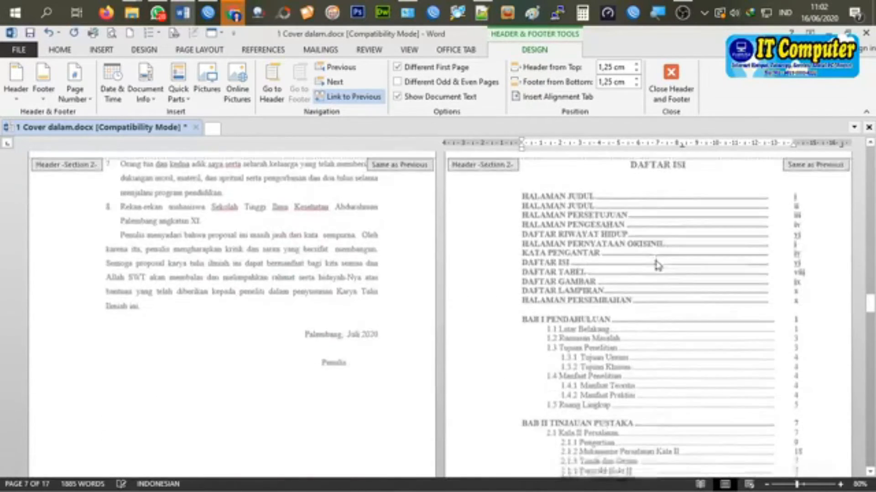
scroll(628, 262, down, 10)
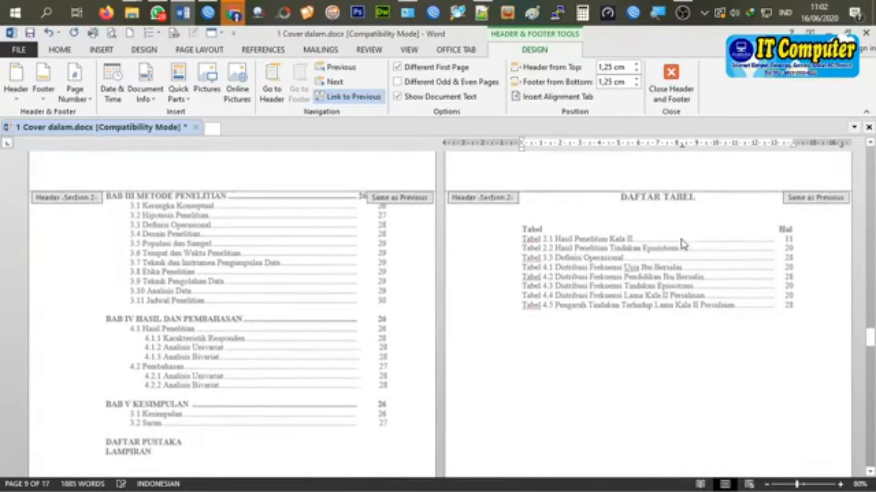
scroll(580, 290, down, 5)
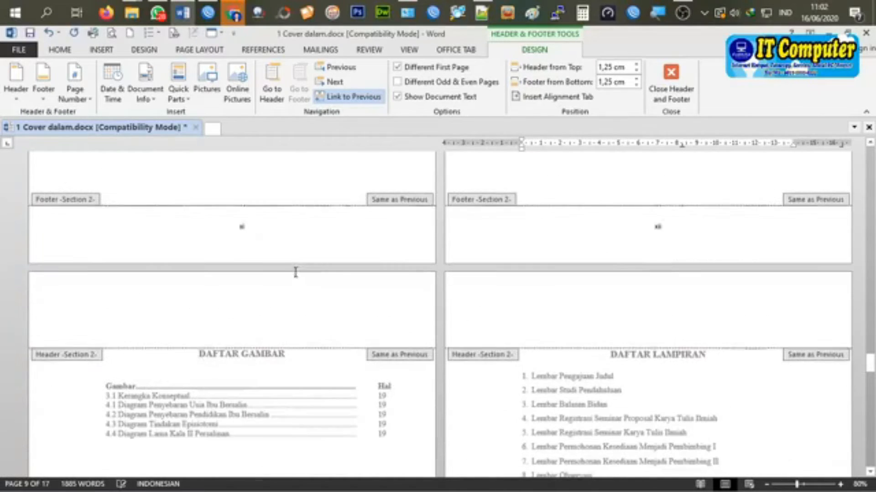
scroll(662, 233, down, 10)
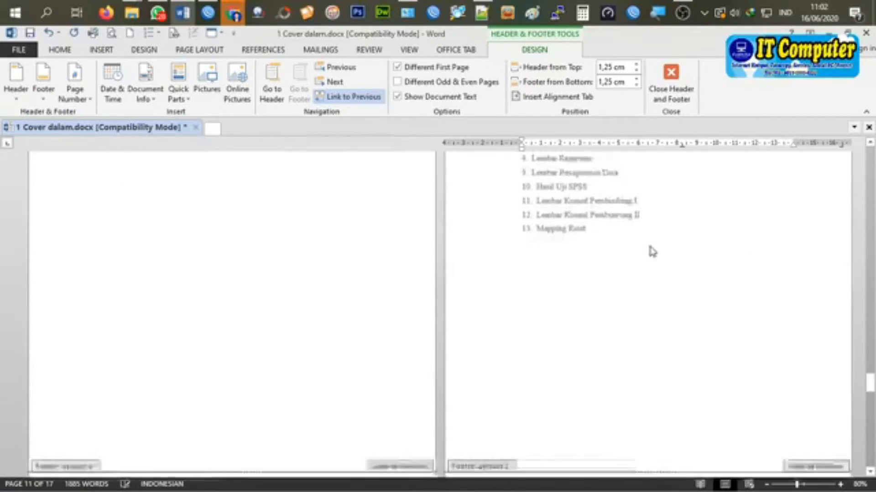
scroll(635, 272, down, 10)
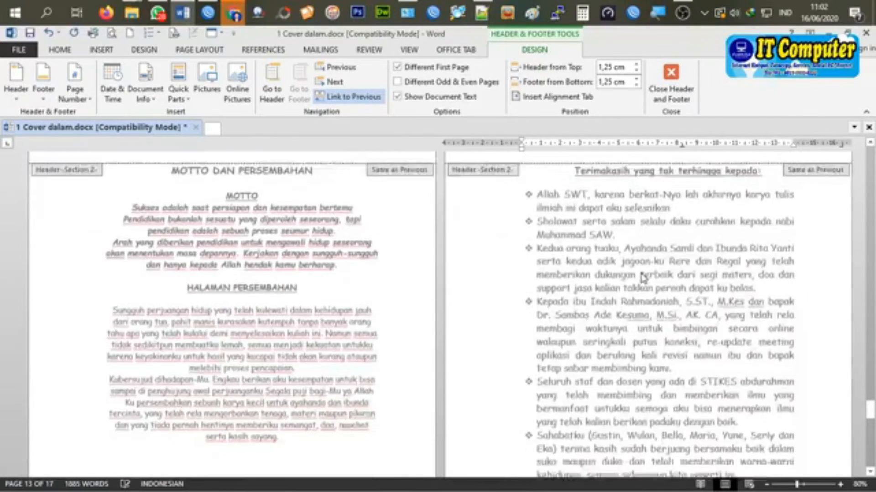
scroll(637, 279, down, 2)
Leave footer editing and insert a Next Page section break after the last line of the final dedication page
double_click(482, 336)
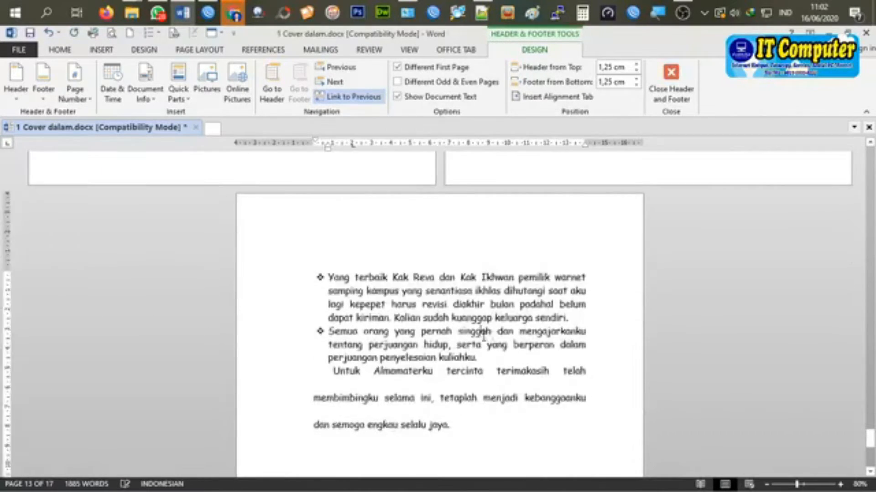
scroll(496, 327, down, 6)
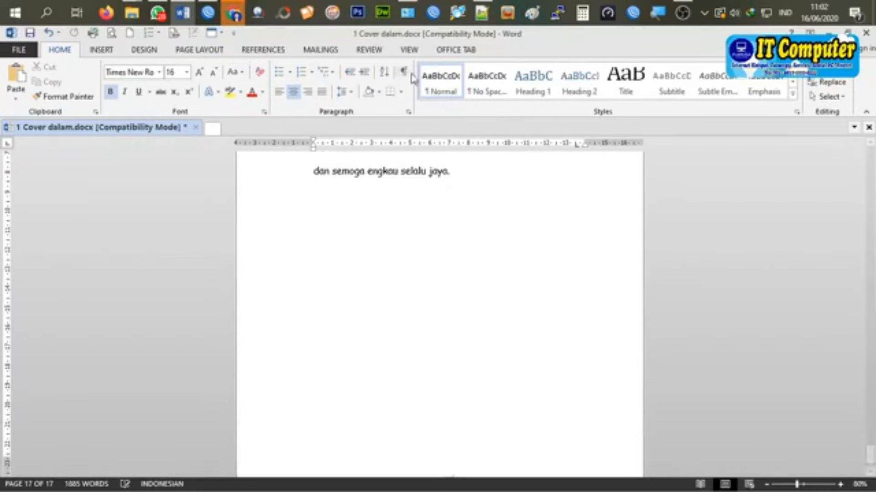
click(197, 51)
click(166, 69)
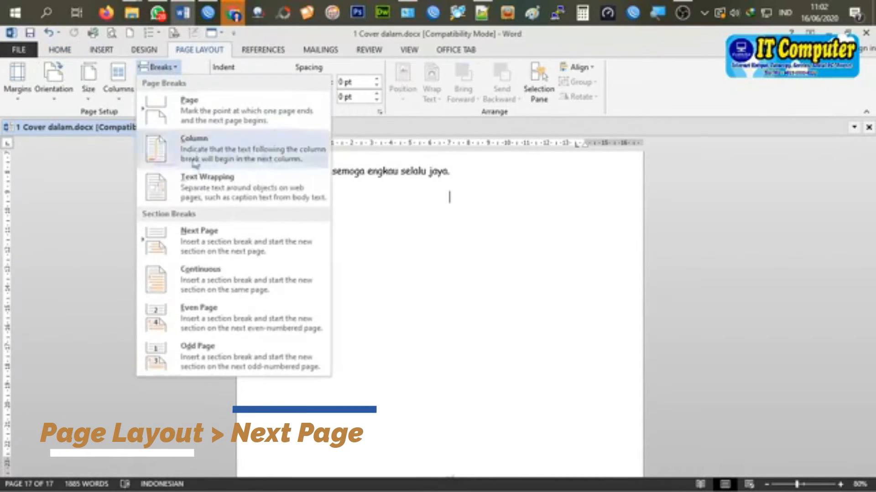
click(244, 235)
scroll(653, 254, up, 3)
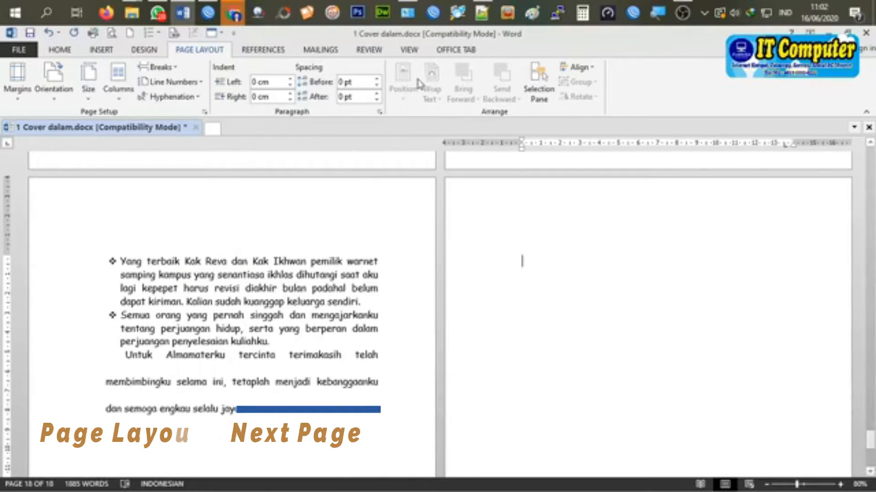
Insert the text of all files from 13 Bab I SELESAI 10062020.docx through 19 Lampiran.docx on the new blank page
click(101, 49)
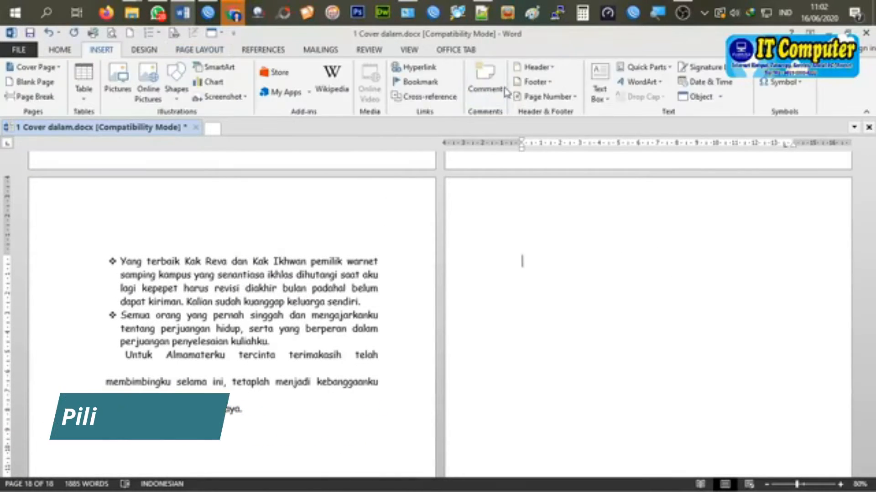
click(720, 97)
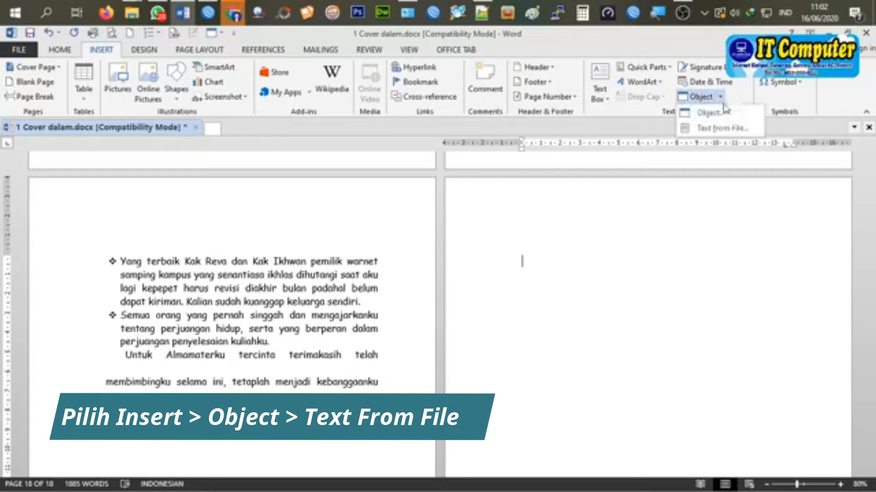
click(727, 128)
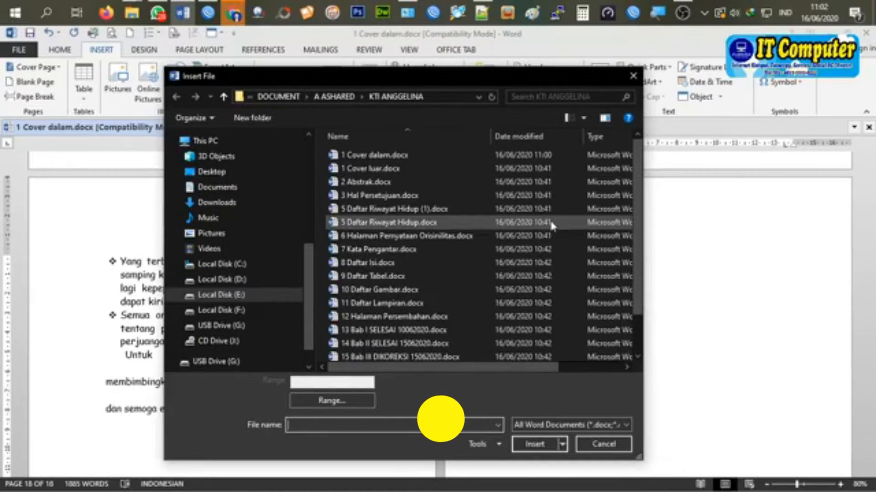
scroll(533, 237, down, 1)
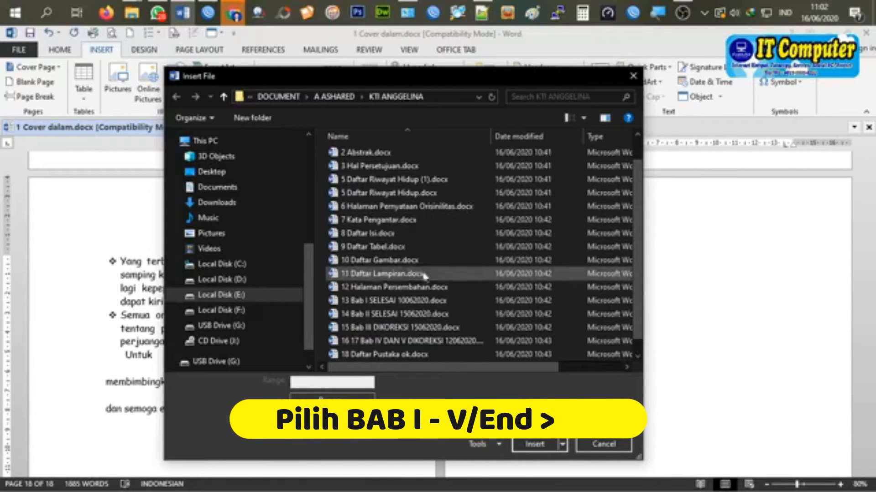
click(425, 304)
key(shift+Down)
key(shift+Down)
key(shift+Down)
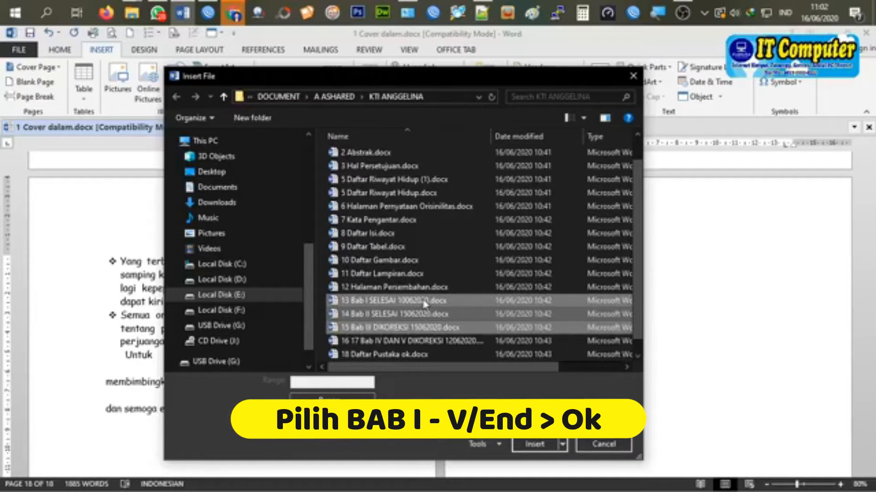
key(shift+Down)
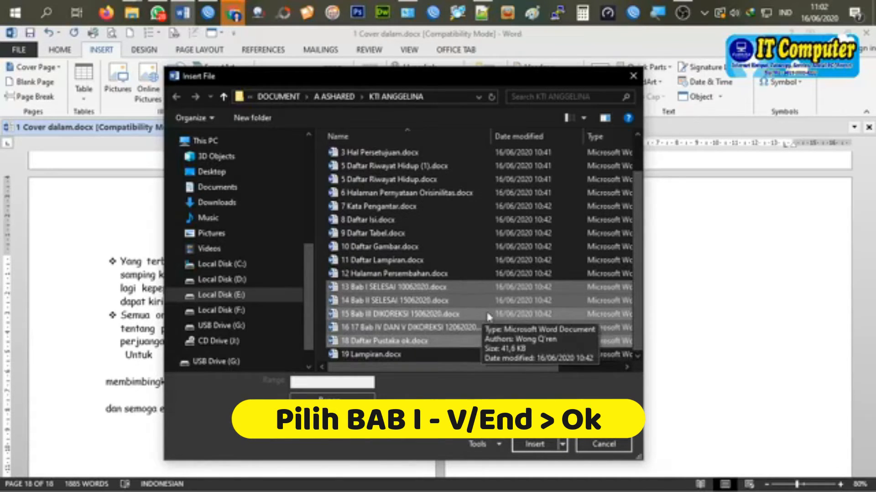
key(shift+Down)
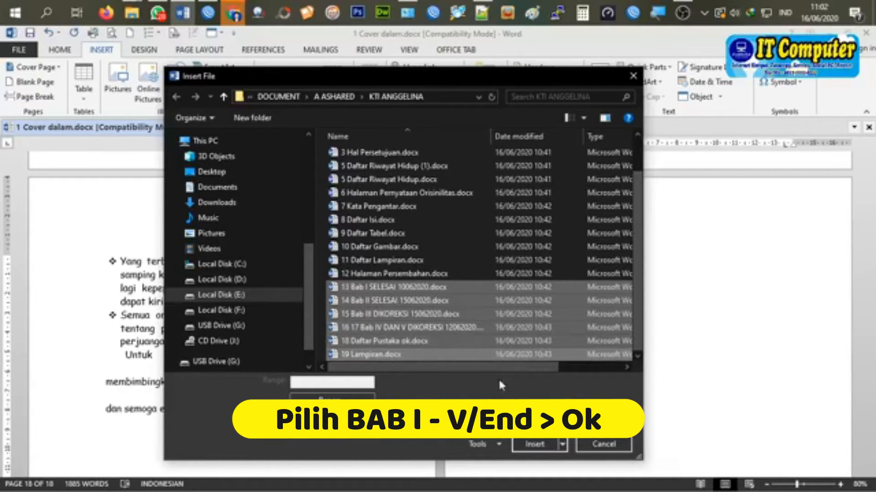
click(534, 442)
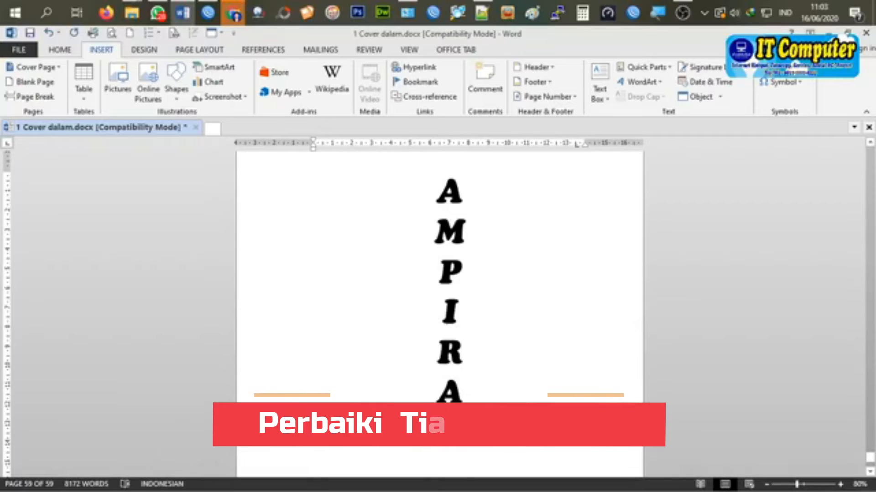
Go back to the first page of BAB I PENDAHULUAN in the inserted text
drag(872, 456, 870, 232)
scroll(751, 284, down, 5)
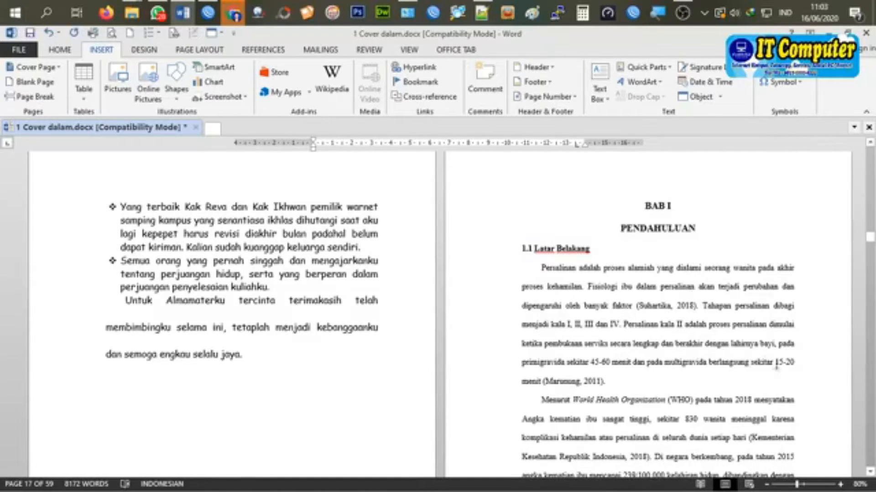
Replace the page number in the BAB I section's header with the Plain Number 3 style at the top of the page
scroll(689, 296, up, 2)
scroll(686, 299, down, 6)
scroll(683, 301, down, 5)
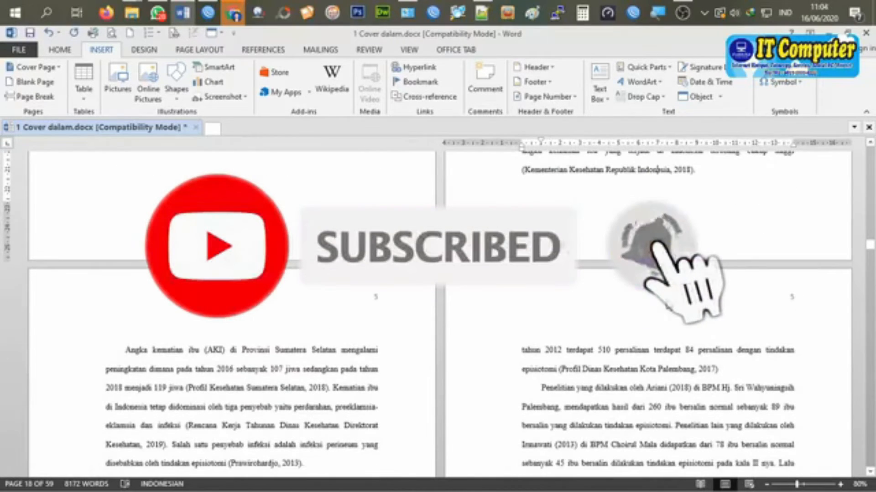
double_click(681, 327)
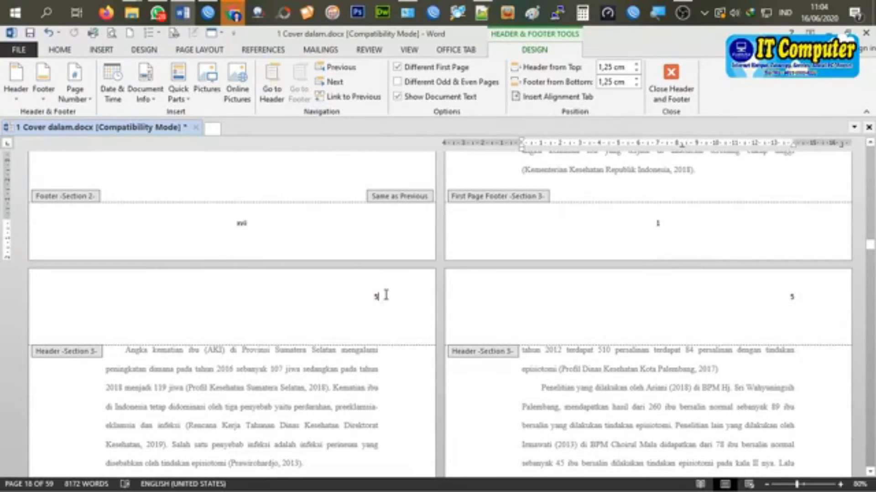
click(385, 295)
click(82, 101)
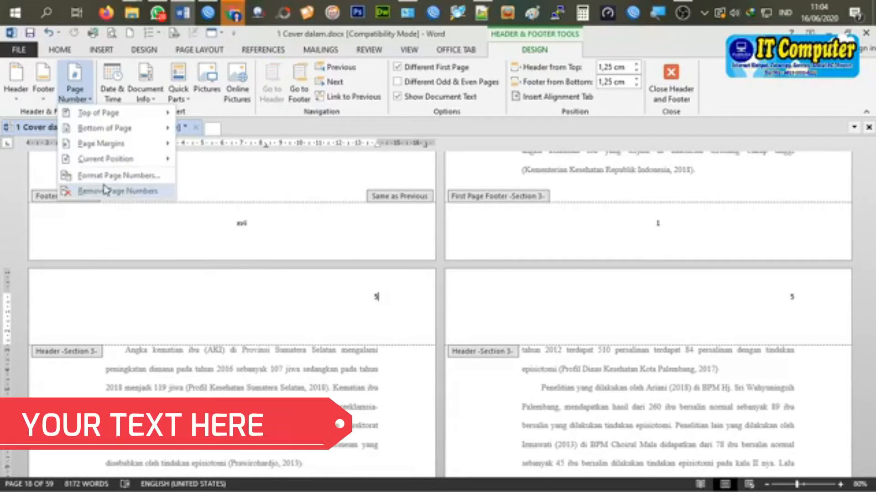
click(107, 189)
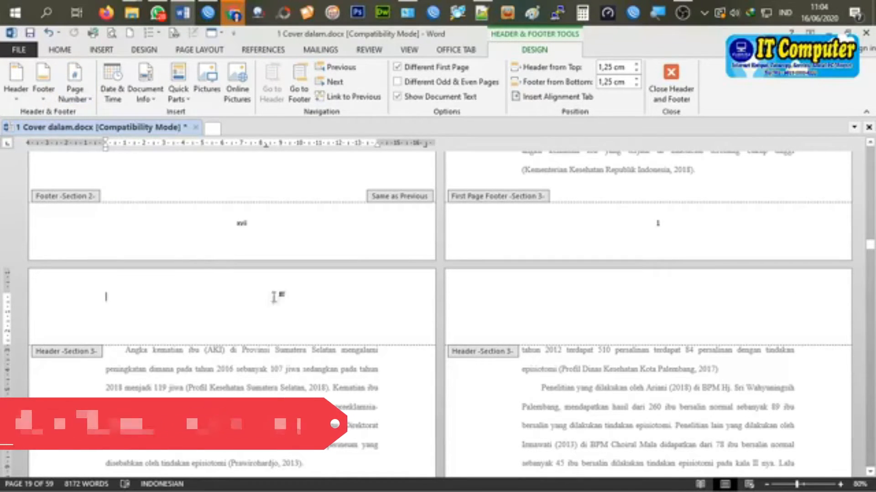
click(76, 93)
mouse_move(108, 121)
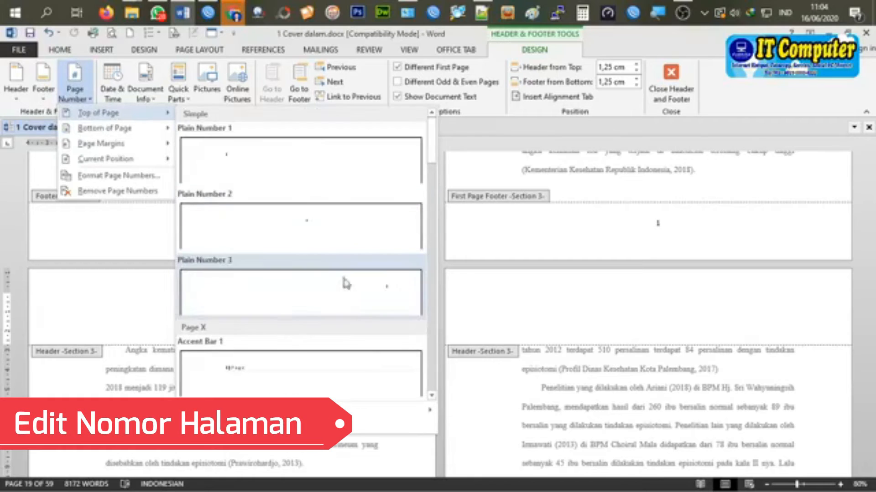
click(399, 312)
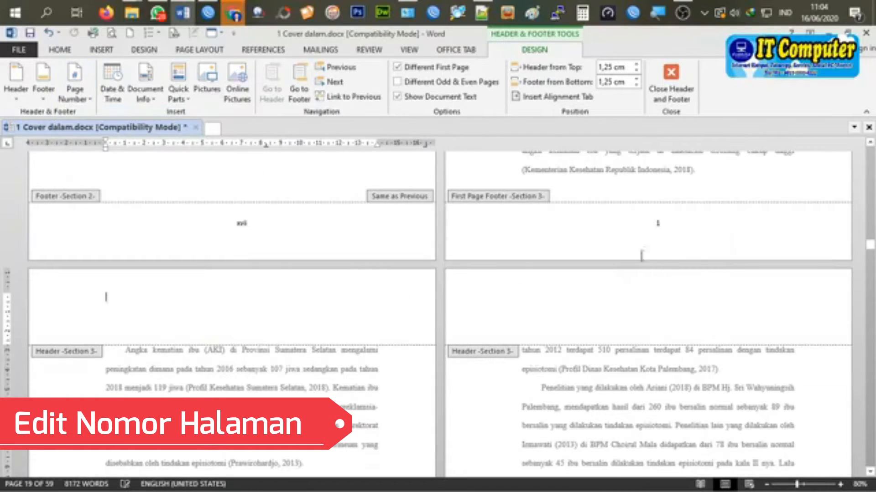
Remove the page number in BAB I's first-page footer and insert the Plain Number 2 style at the bottom of the page
click(688, 223)
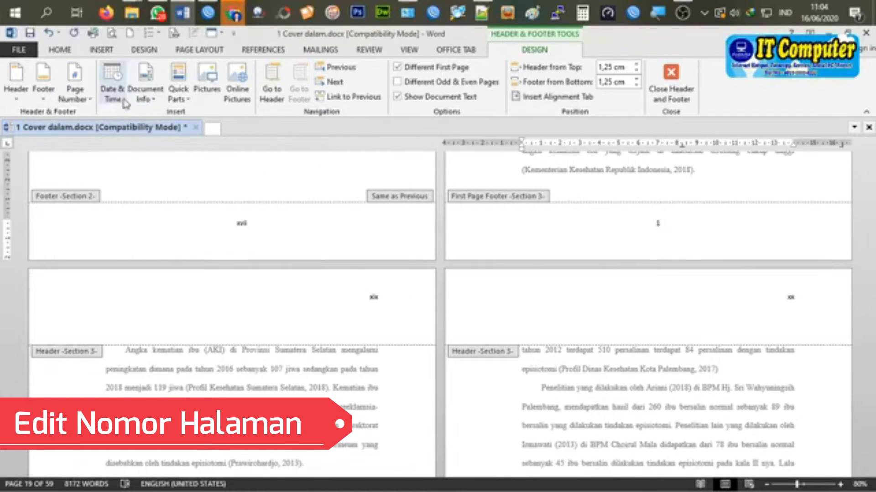
click(85, 98)
click(126, 191)
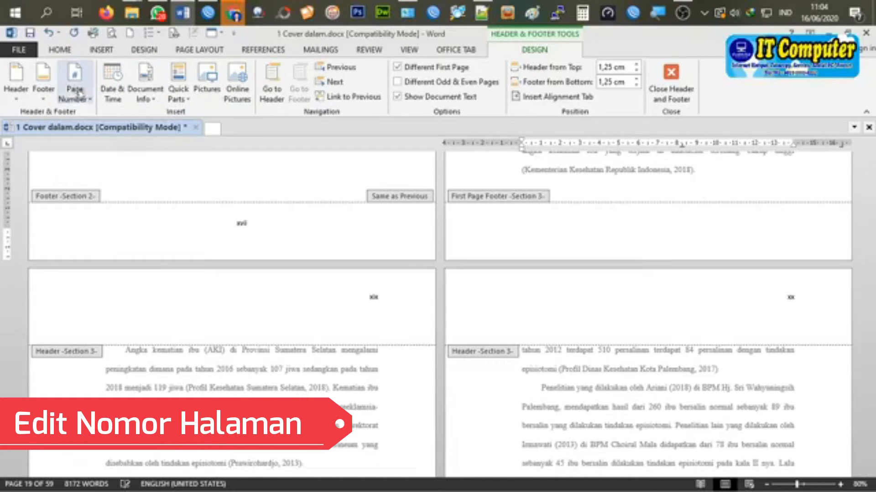
click(80, 97)
mouse_move(121, 129)
click(293, 234)
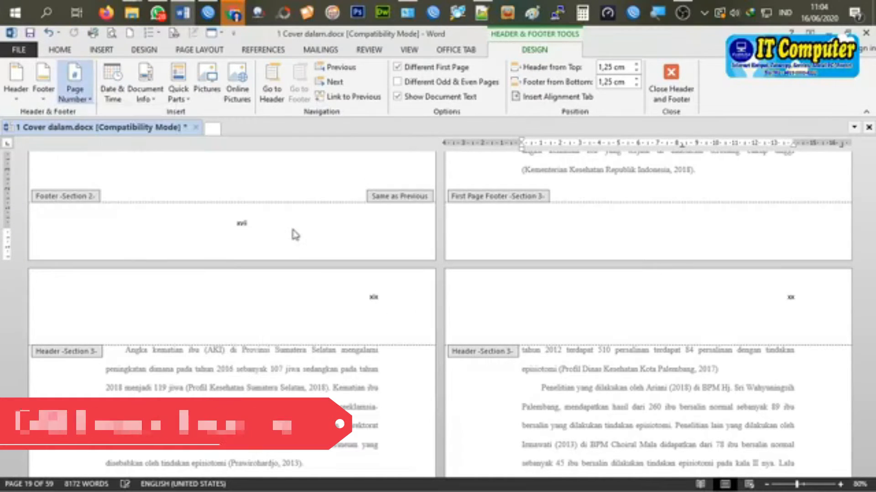
Set the BAB I section's page number format to 1, 2, 3, …, check its pages, and leave header and footer editing
click(75, 91)
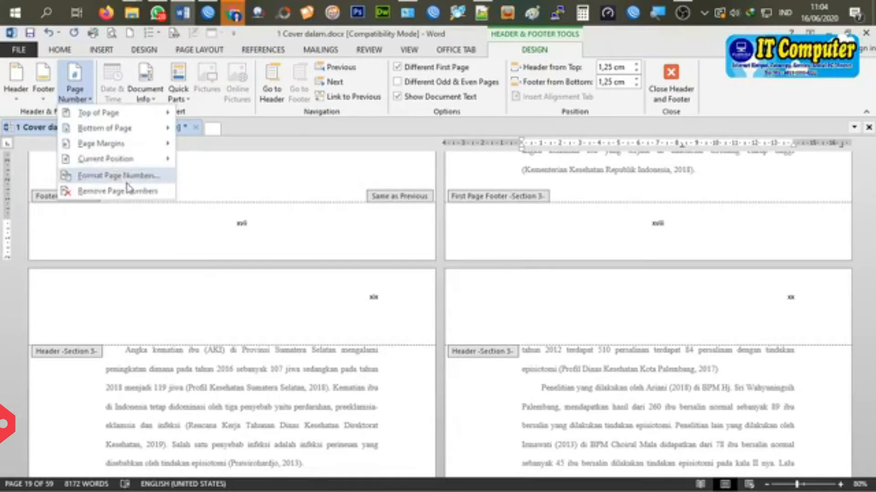
click(124, 174)
click(460, 191)
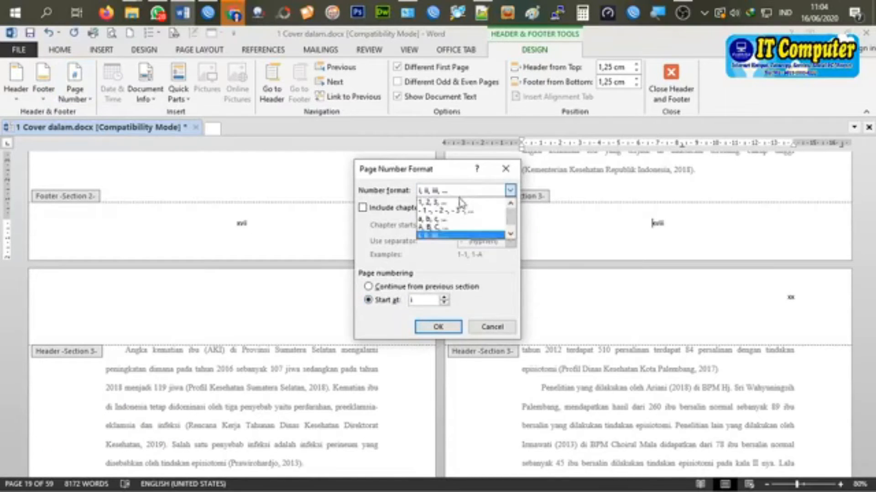
click(456, 202)
click(437, 327)
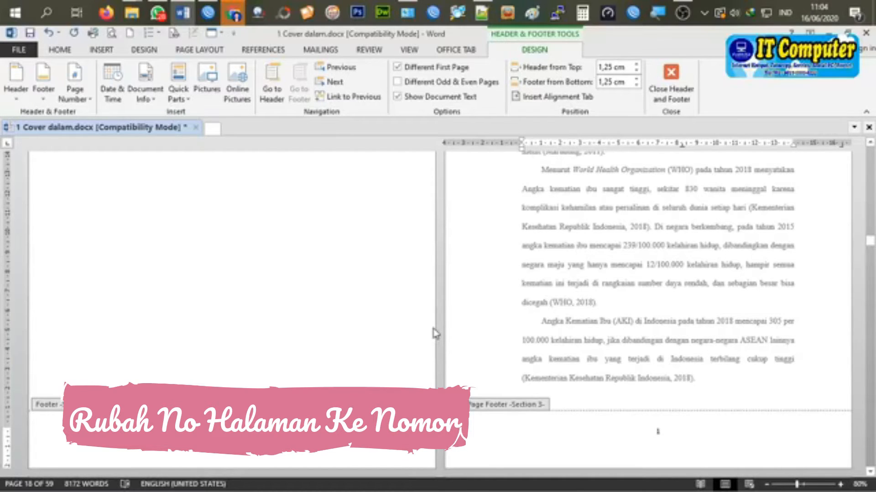
scroll(445, 307, down, 5)
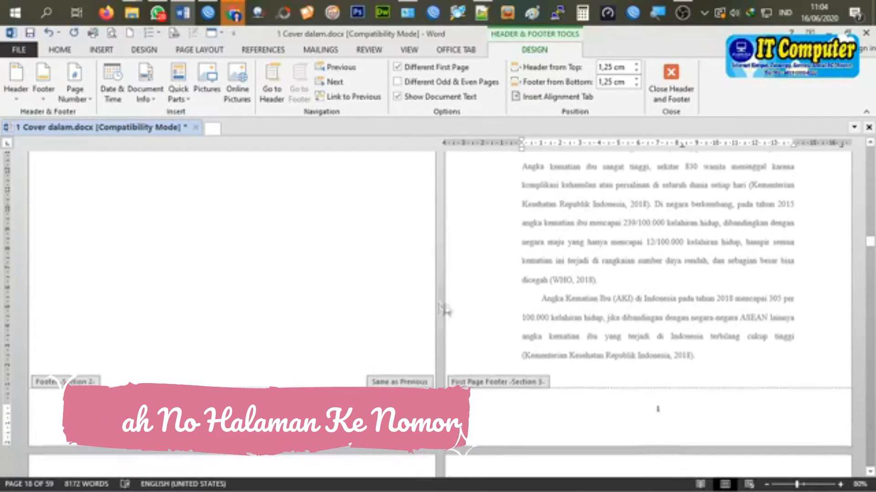
scroll(519, 290, down, 15)
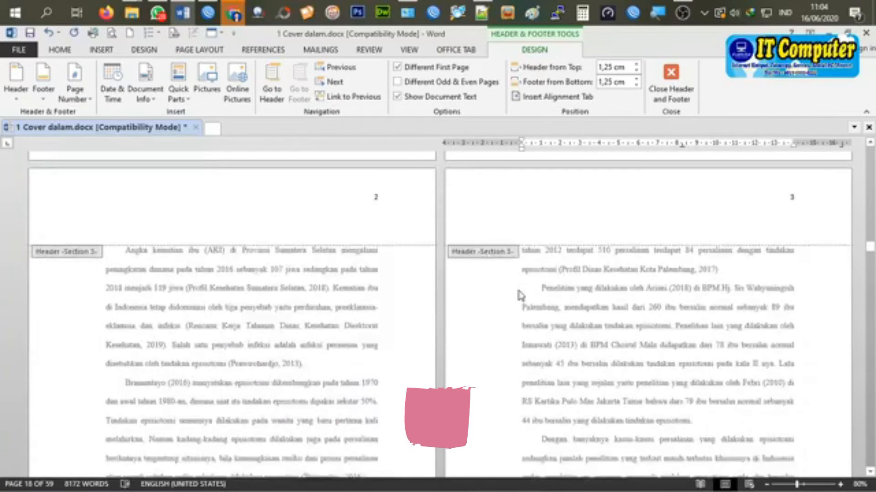
click(671, 91)
Insert a Next Page section break directly before the BAB II TINJAUAN PUSTAKA heading
scroll(588, 282, down, 18)
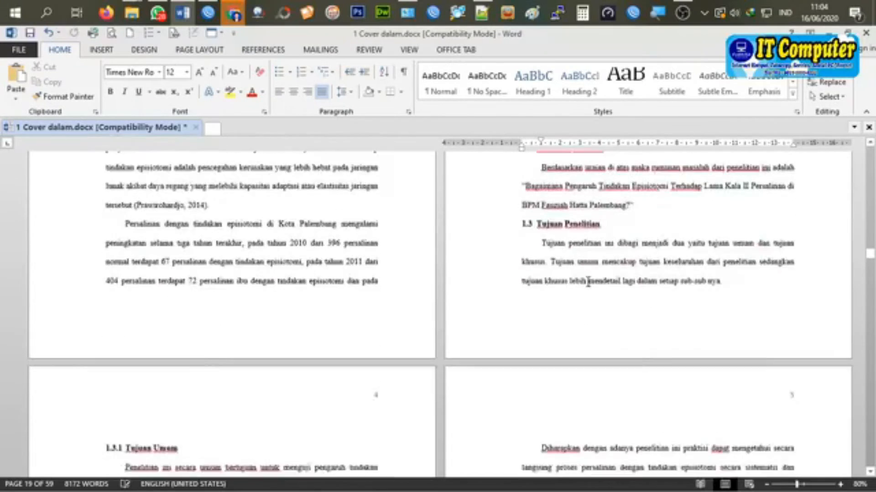
scroll(588, 281, down, 17)
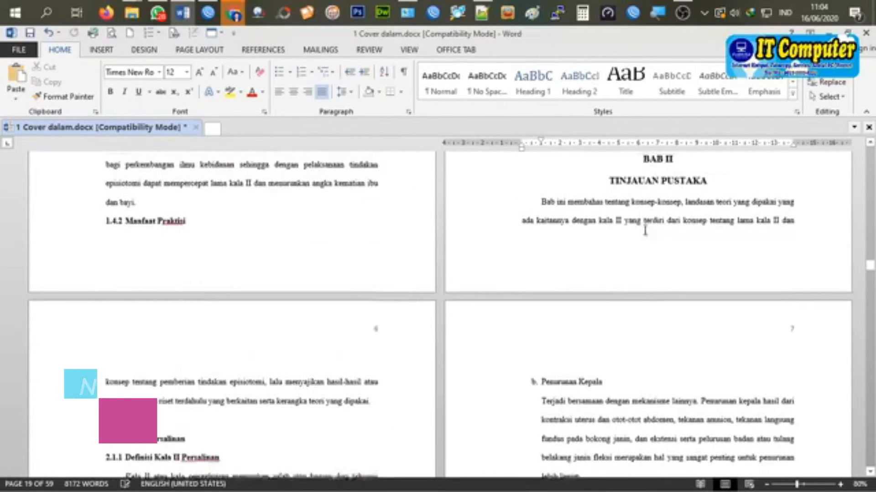
scroll(645, 228, up, 2)
scroll(648, 241, up, 1)
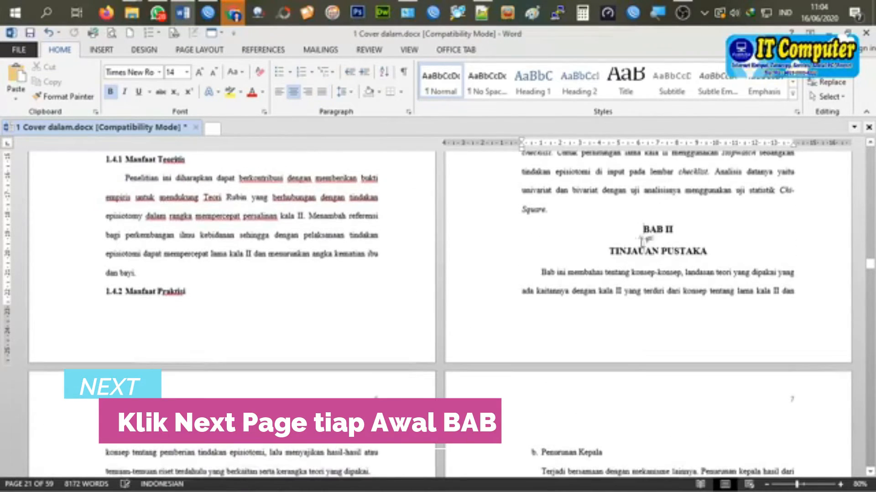
click(192, 53)
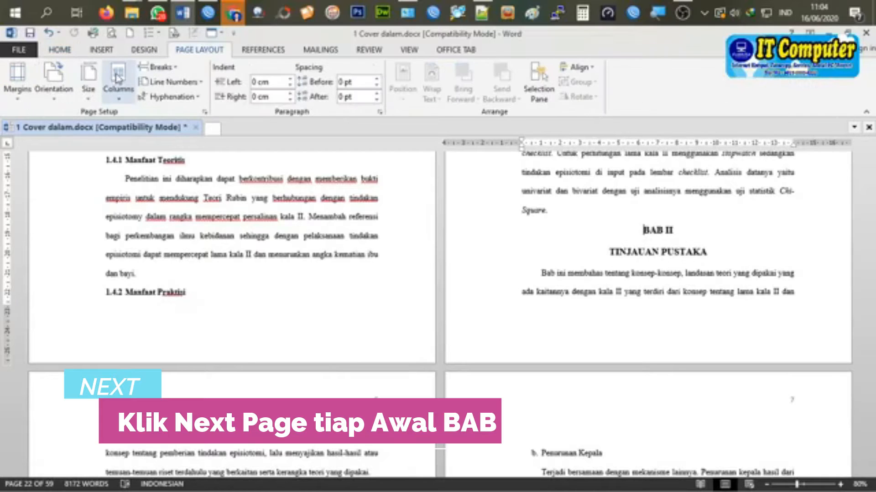
click(155, 67)
click(227, 240)
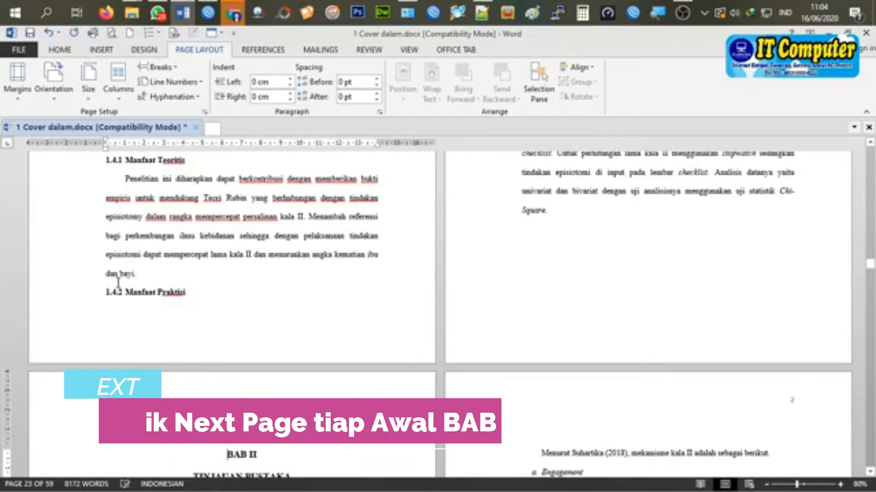
Move the heading 1.4.2 Manfaat Praktisi from the bottom of its page to the start of the following page
scroll(289, 250, up, 12)
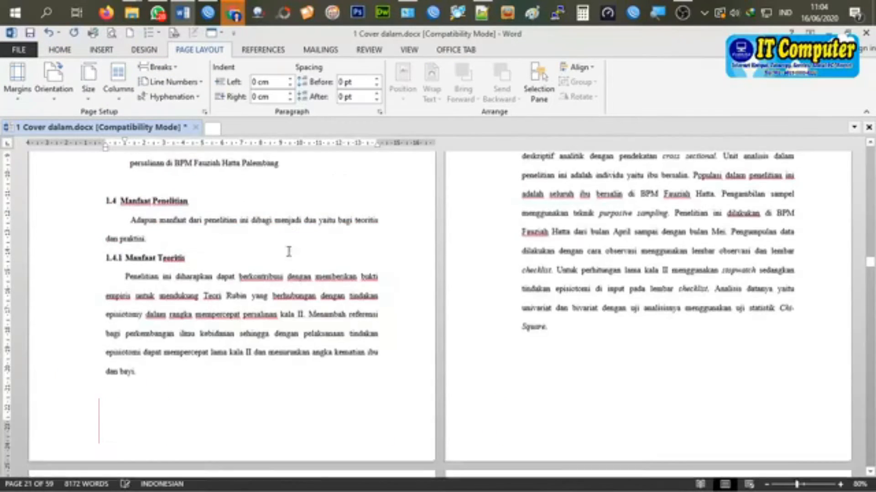
scroll(543, 385, up, 5)
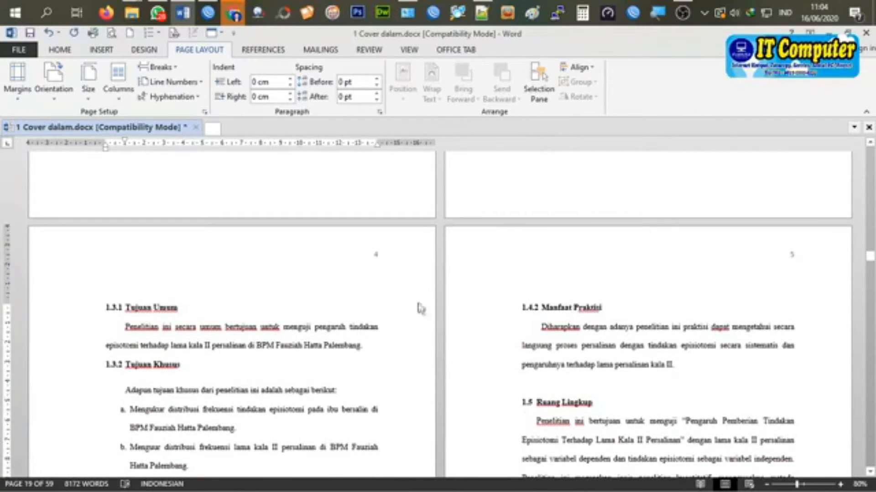
scroll(606, 297, down, 20)
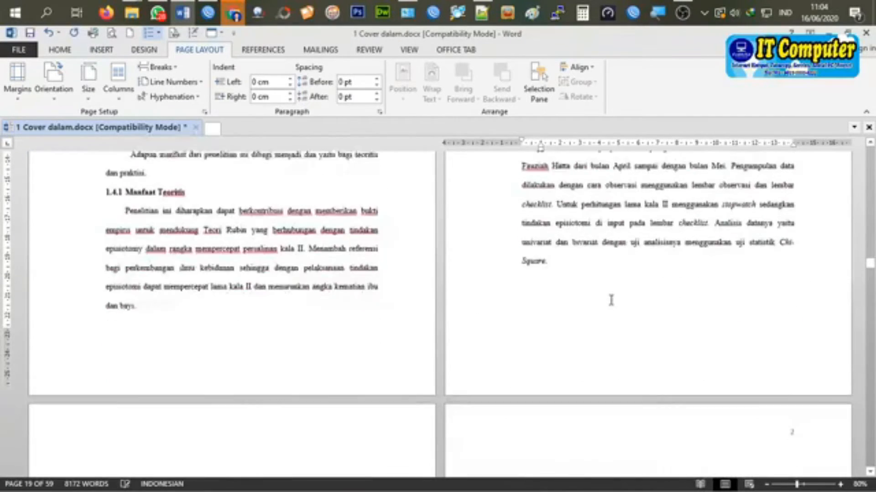
Set BAB II's page numbering to continue from the previous section with the 1, 2, 3, … number format
scroll(611, 295, down, 15)
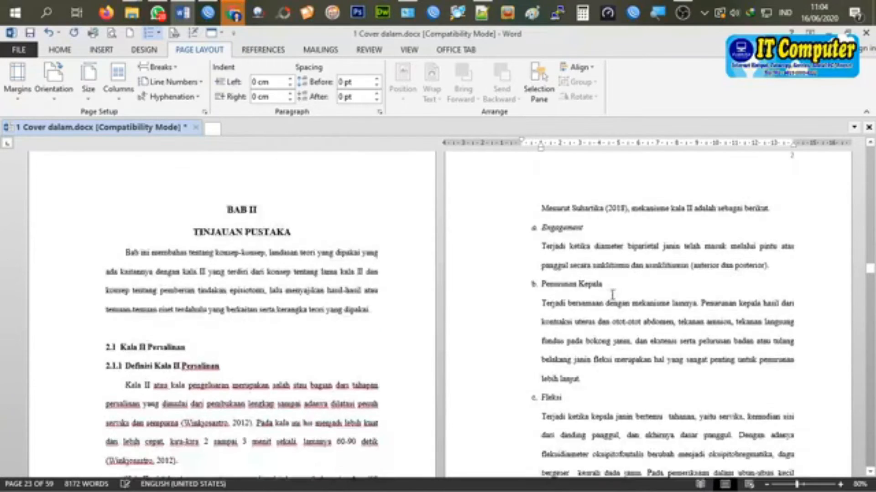
double_click(241, 316)
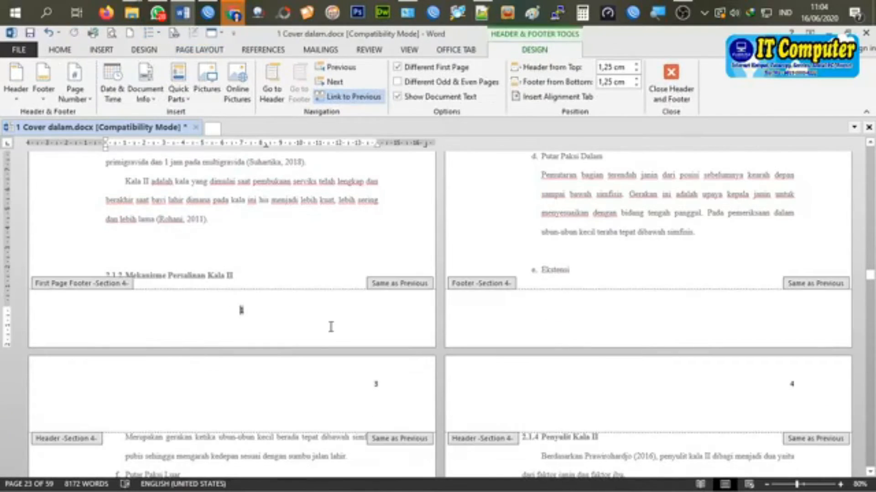
click(75, 94)
click(121, 172)
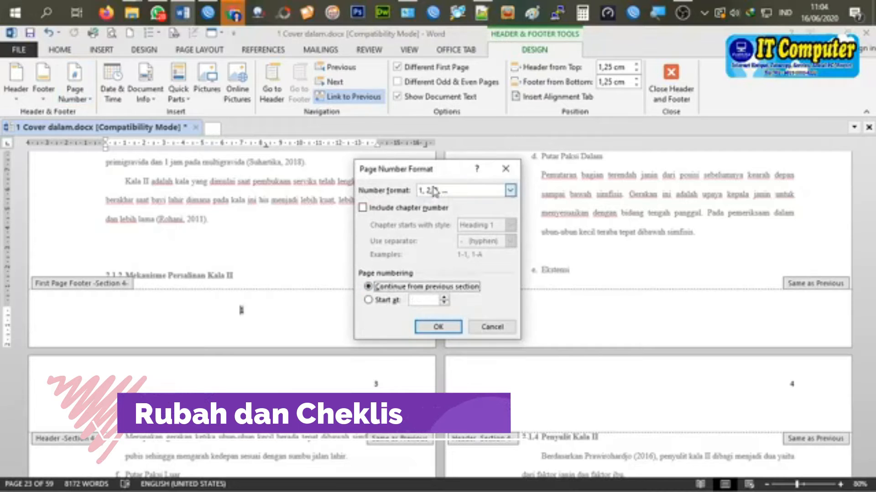
click(434, 192)
click(438, 328)
scroll(449, 328, up, 3)
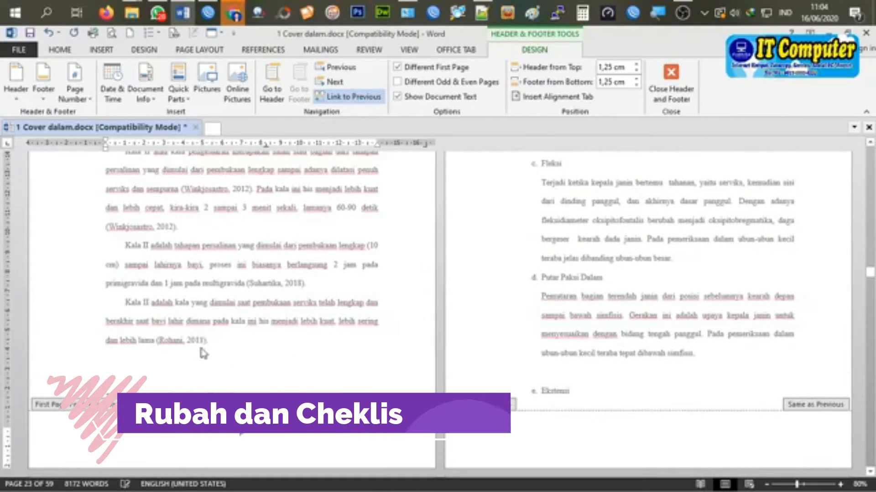
Leave footer editing, move heading 2.1.2 Mekanisme Persalinan Kala II to the next page, and delete the blank line above heading 2.1.4
double_click(197, 367)
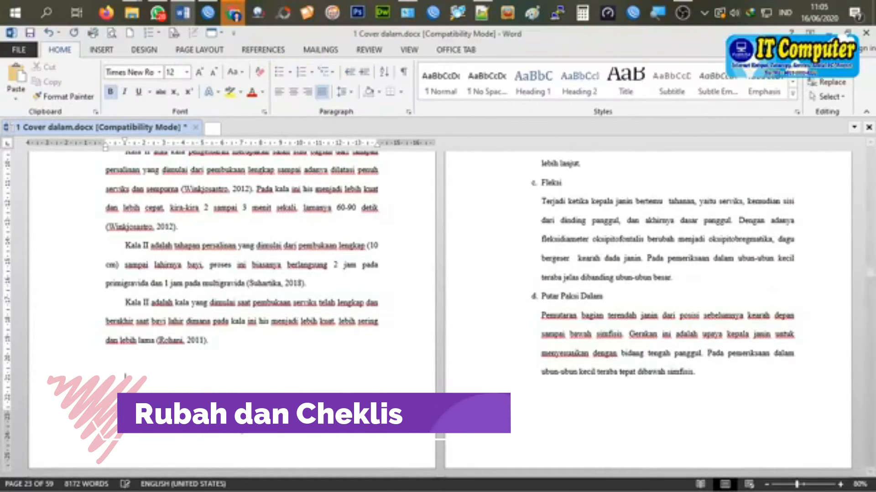
scroll(254, 357, up, 6)
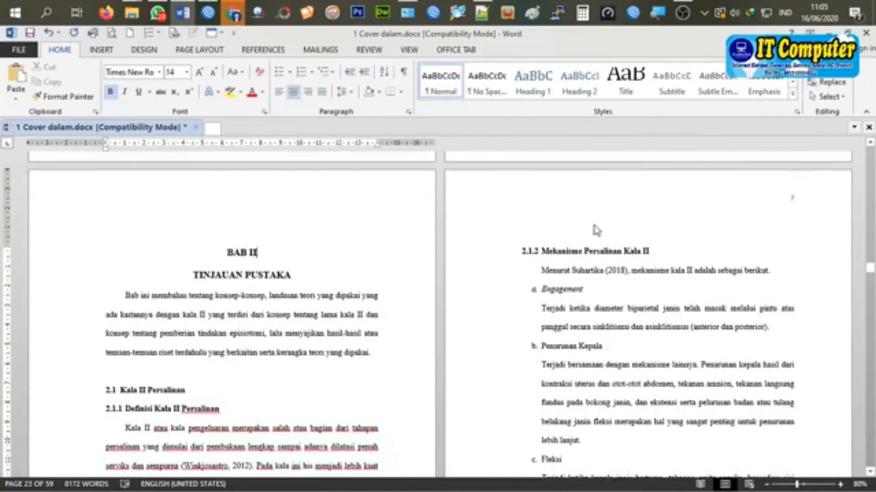
scroll(596, 230, down, 10)
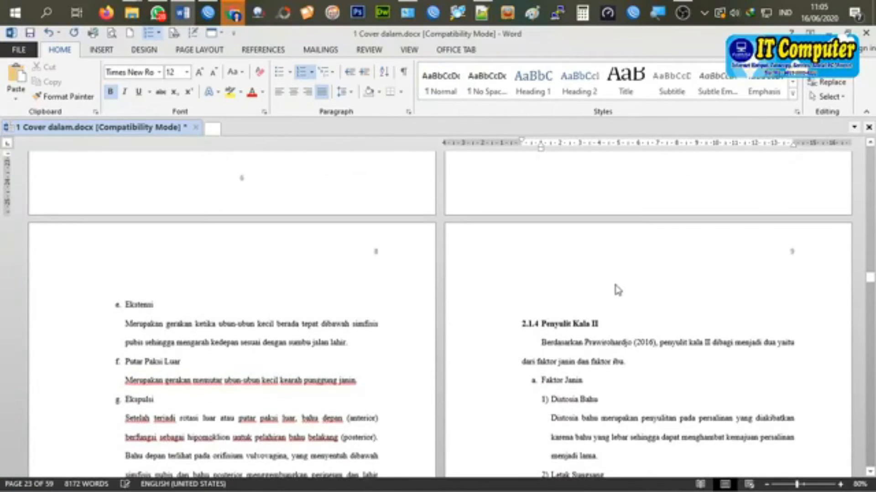
key(Delete)
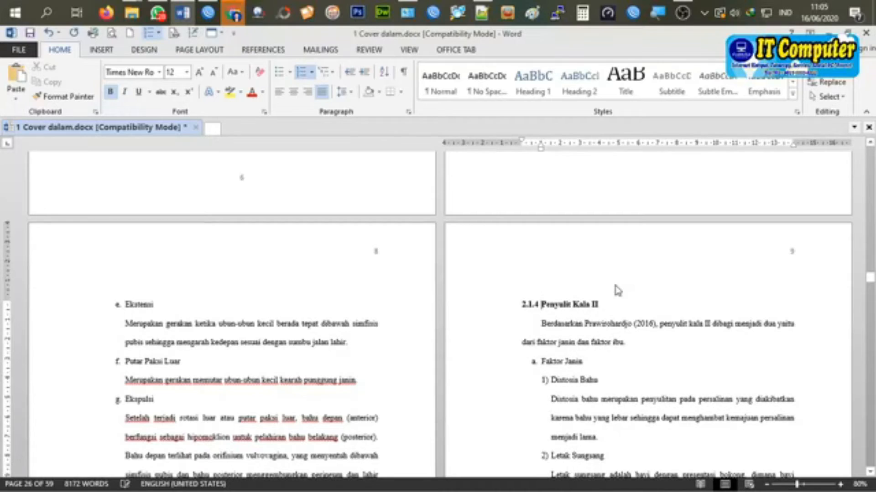
click(245, 282)
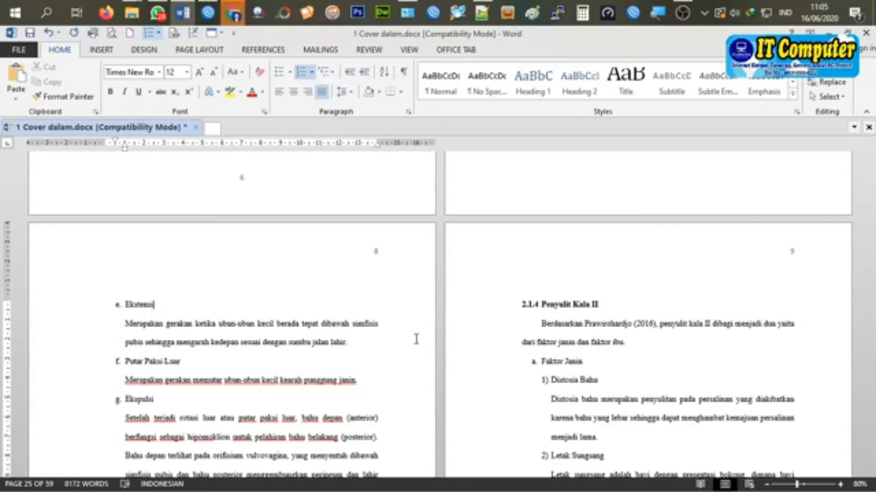
Delete a blank line between the end of the table and heading 2.4 Kerangka Teori
scroll(416, 339, down, 10)
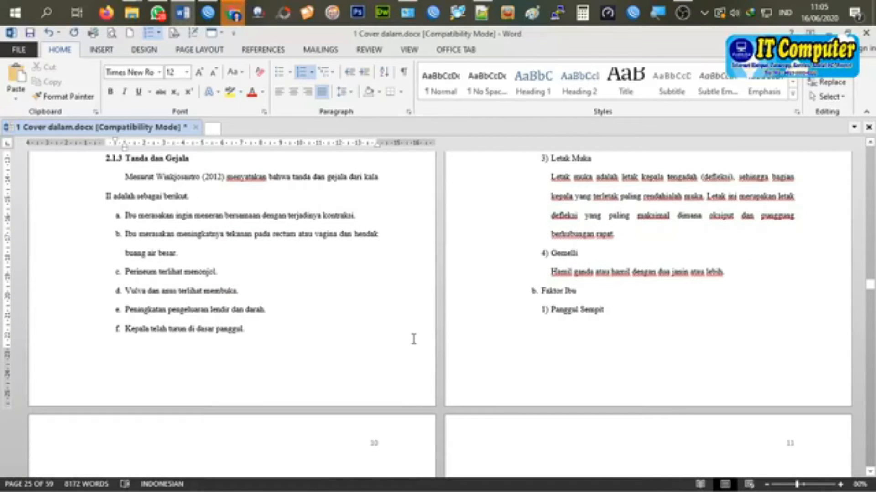
scroll(409, 349, down, 20)
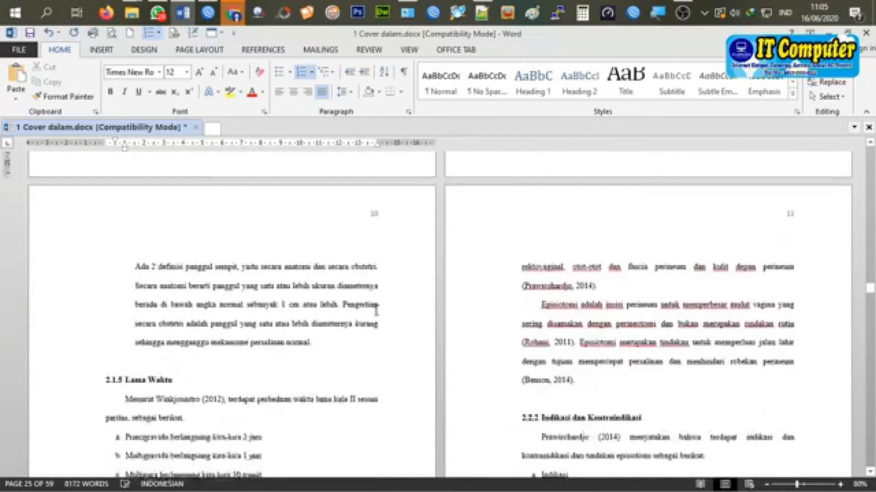
scroll(416, 295, down, 20)
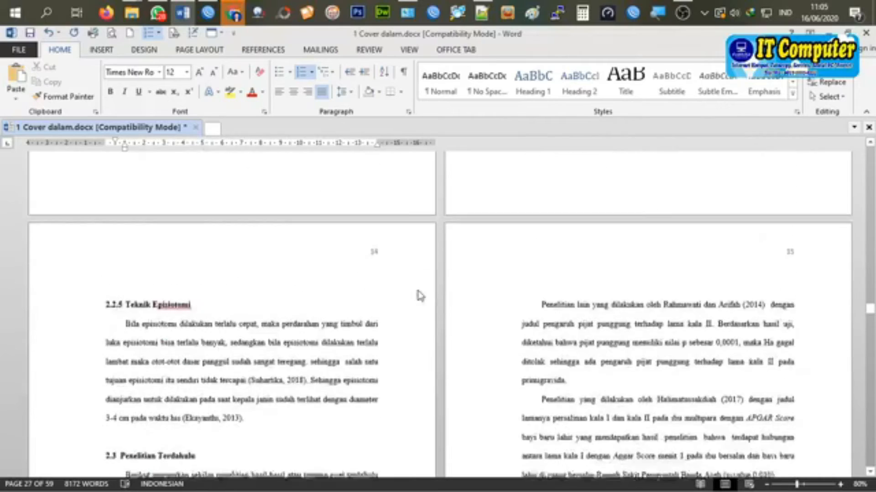
scroll(456, 274, up, 3)
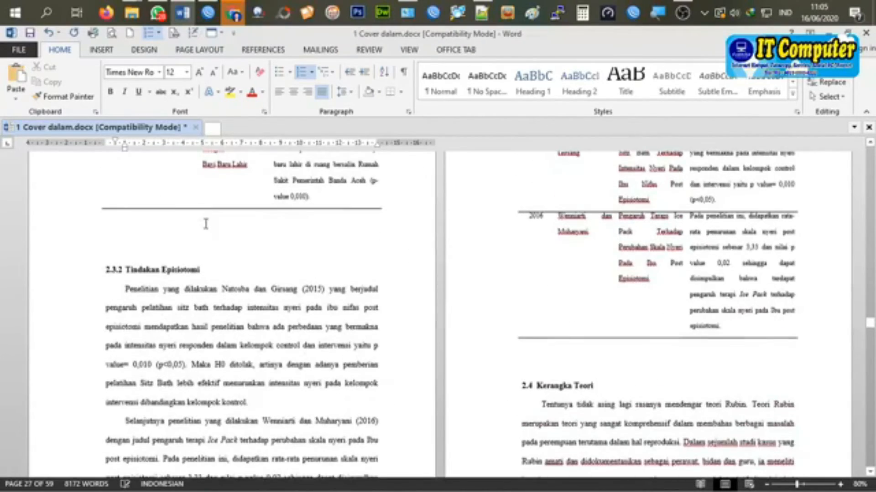
scroll(502, 228, down, 4)
click(550, 178)
key(Delete)
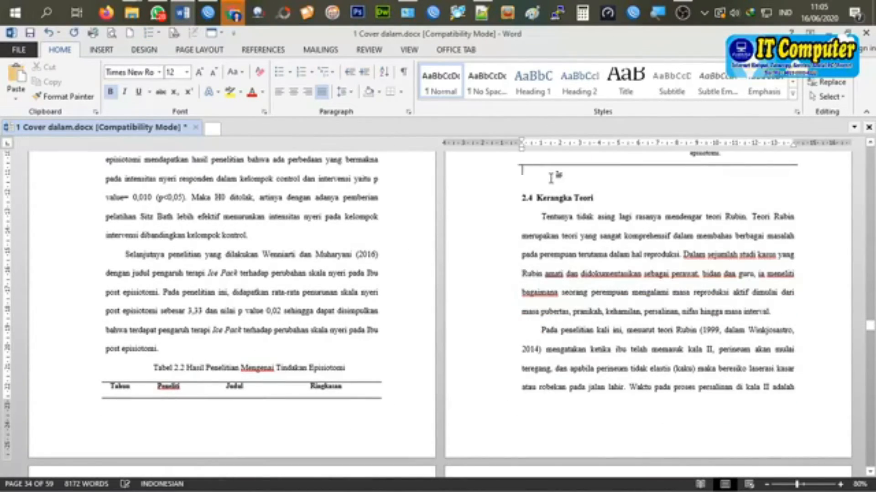
Push the Tabel 2.2 caption down by adding two blank lines after the paragraph ending in "post episiotomi."
click(332, 349)
key(Return)
key(Return)
Insert a Next Page section break directly before the BAB III METODE PENELITIAN heading
scroll(587, 329, down, 4)
scroll(587, 329, down, 8)
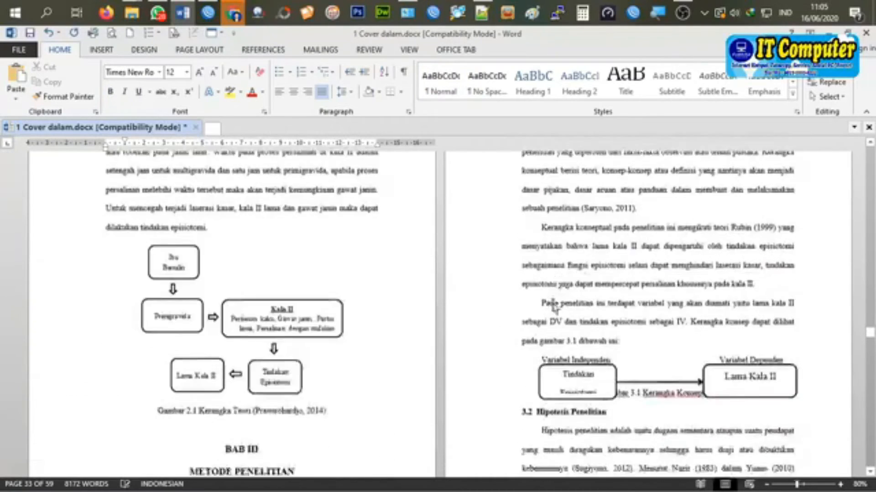
click(184, 48)
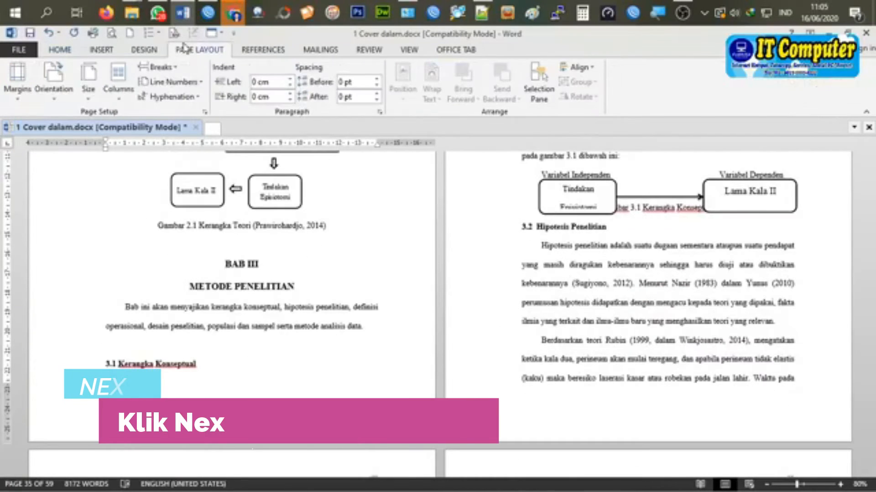
click(162, 67)
click(187, 229)
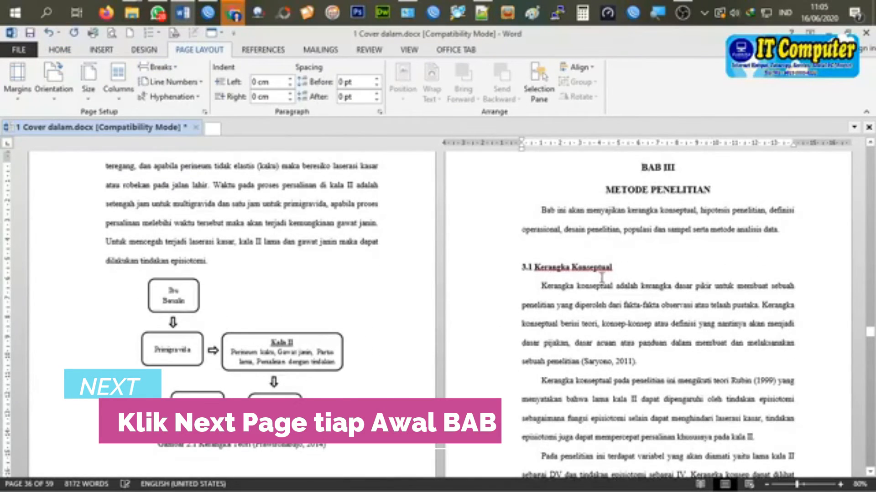
Add a line so the Gambar 3.1 caption sits below the diagram boxes, and move the arrow back up between the boxes
scroll(601, 278, down, 10)
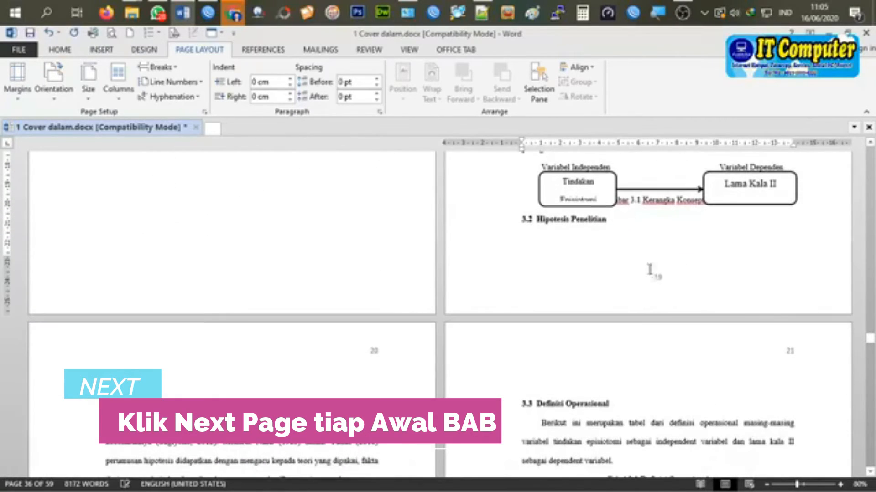
click(522, 218)
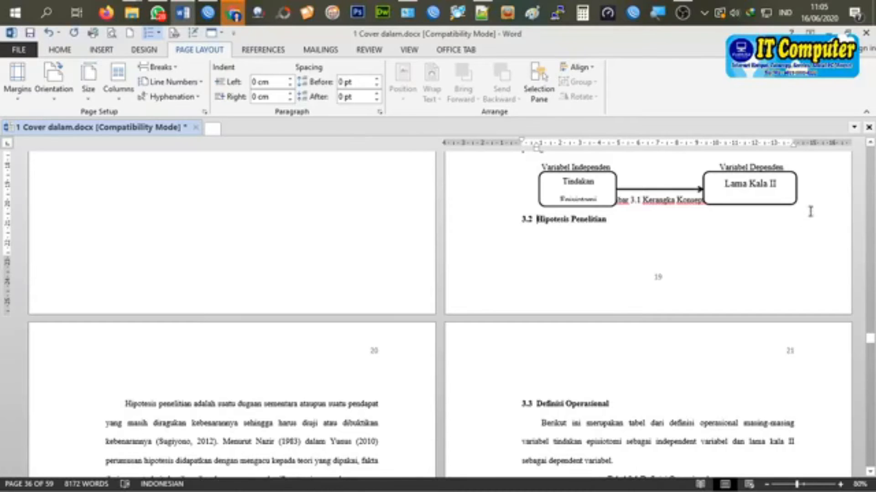
key(Up)
scroll(821, 206, up, 2)
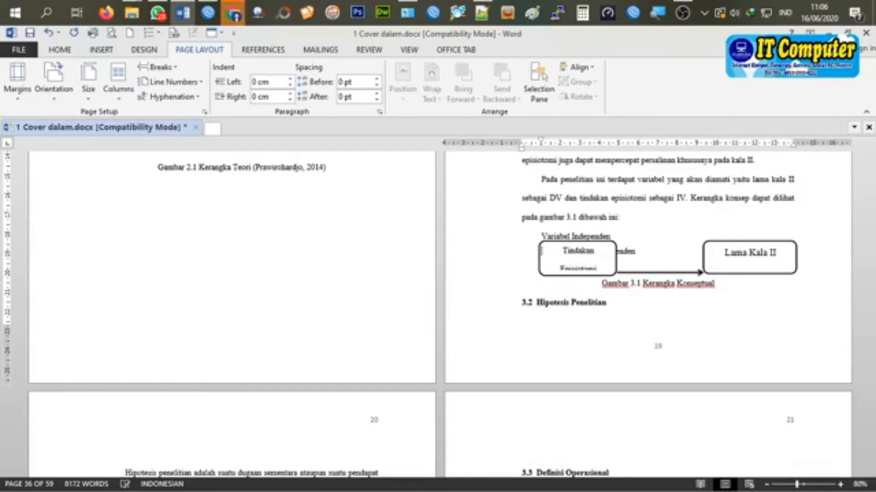
key(ctrl+z)
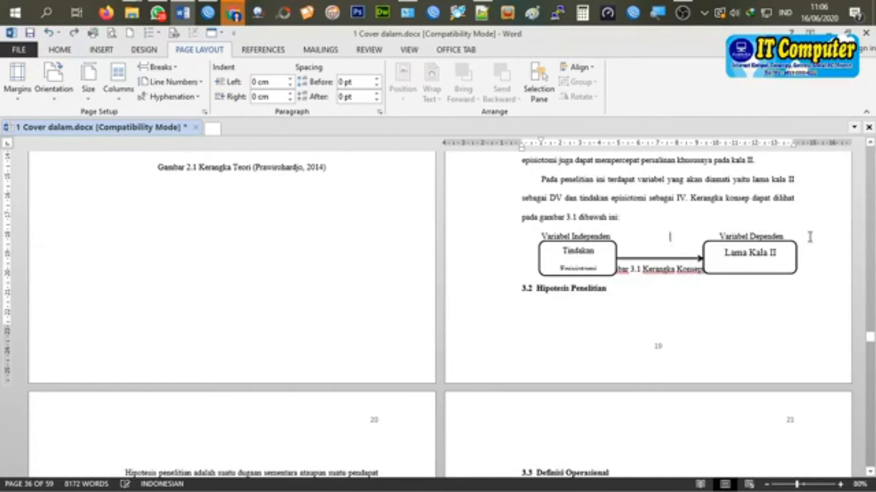
key(Return)
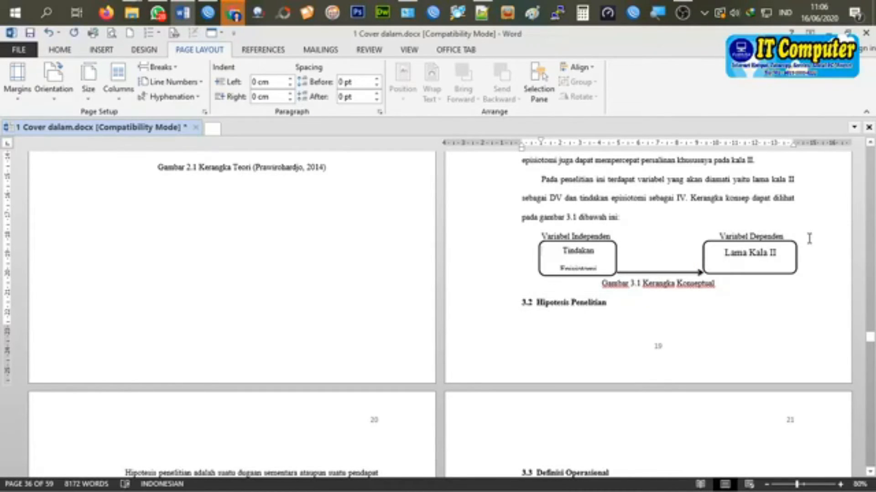
click(692, 274)
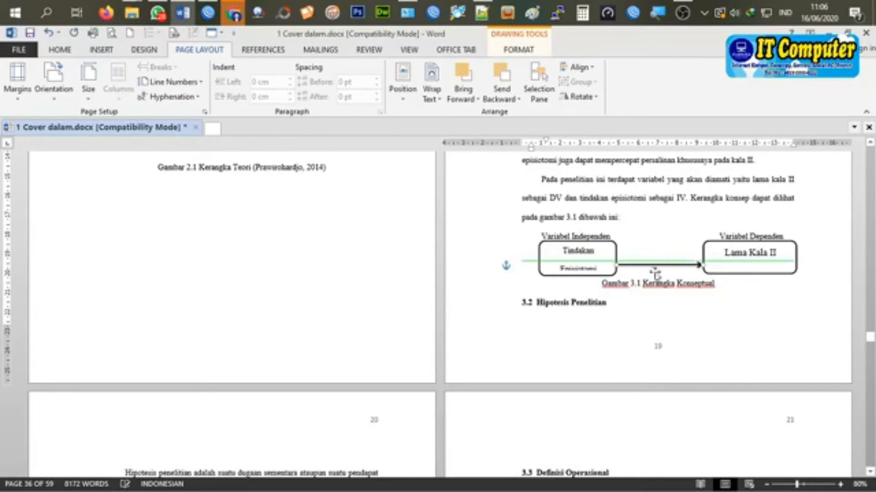
Move heading 3.2 Hipotesis Penelitian to the next page and delete the blank line above heading 3.3 Definisi Operasional
click(572, 291)
scroll(730, 306, down, 6)
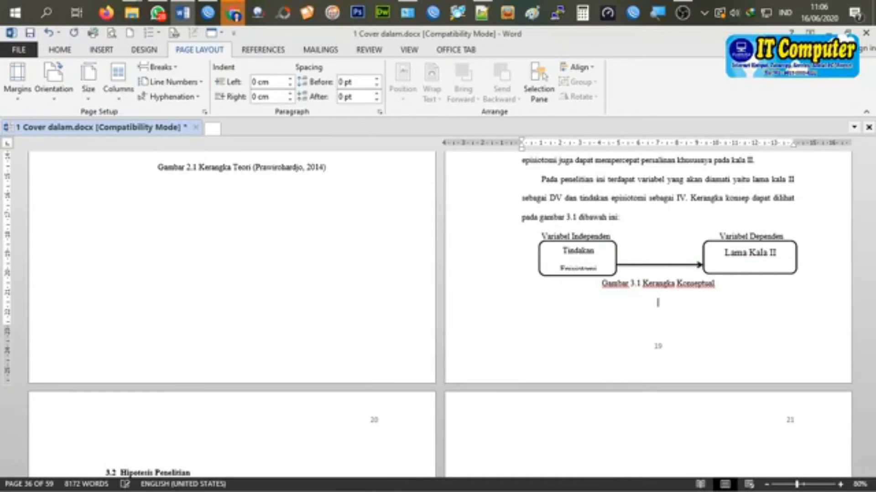
scroll(544, 231, up, 2)
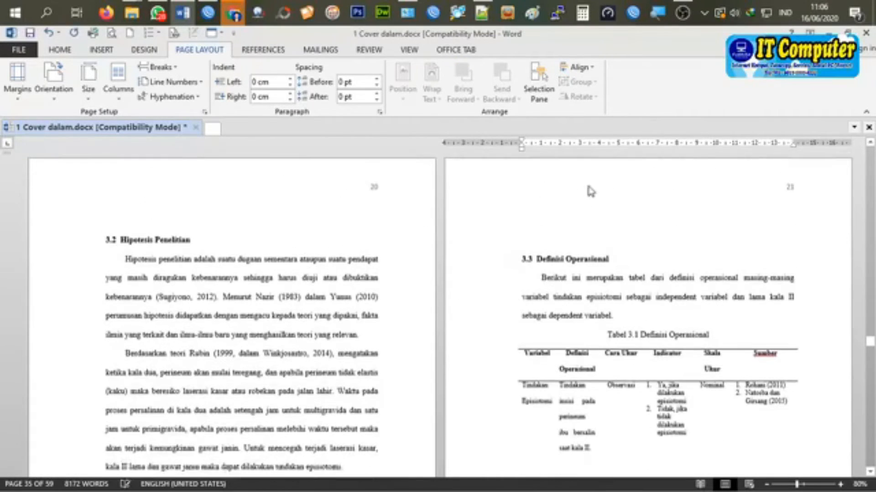
click(595, 218)
key(Delete)
Delete the blank lines below "saat kala II" in the Tindakan Episiotomi row of Tabel 3.1
scroll(547, 238, down, 5)
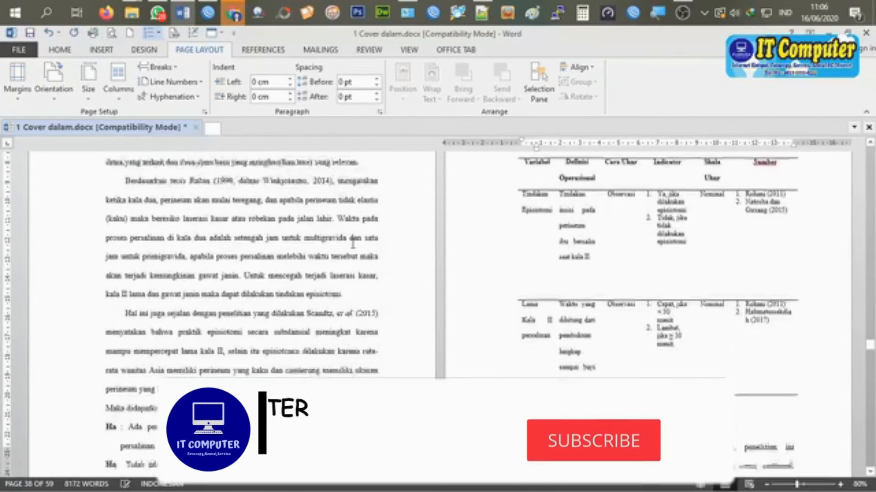
click(588, 226)
key(Delete)
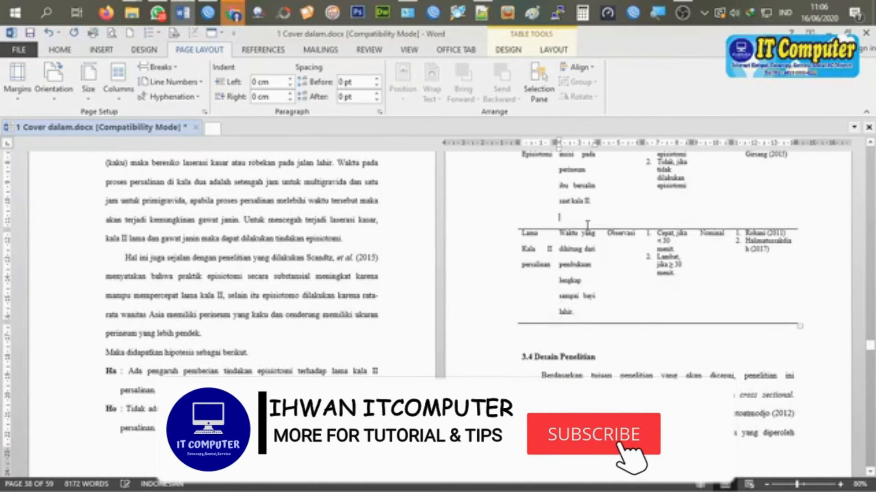
key(BackSpace)
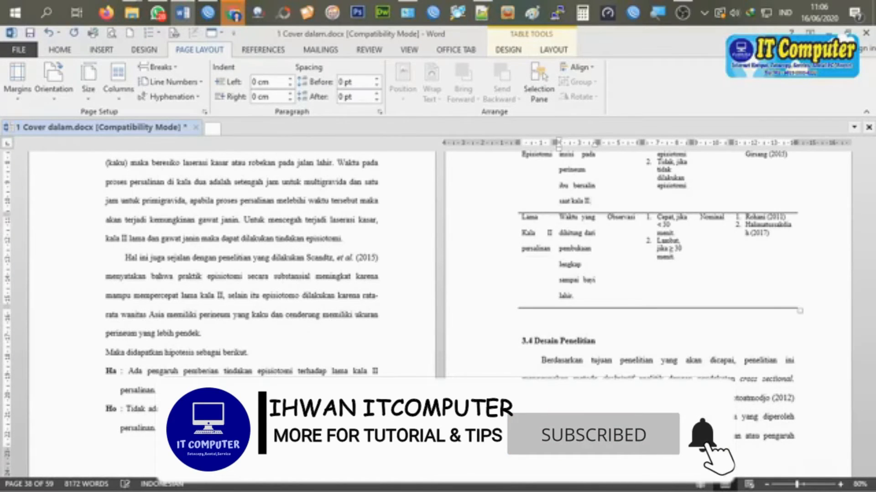
Insert a page break after "sebagai berikut :" in section 3.8 so item 1, Izin Penelitian, starts the following page
scroll(521, 215, down, 10)
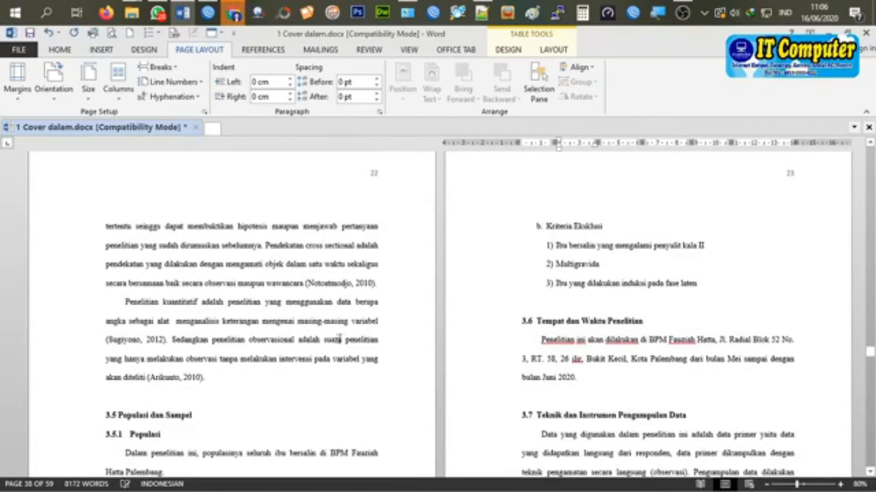
click(574, 316)
scroll(577, 310, down, 9)
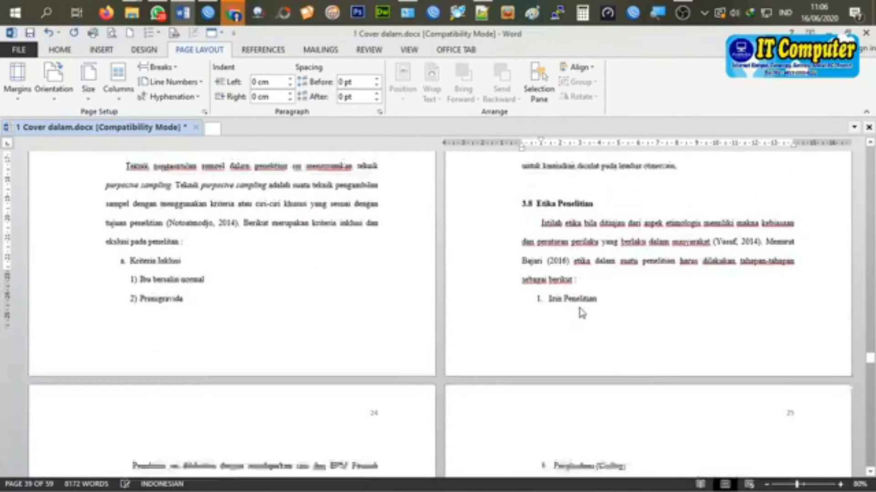
scroll(580, 307, down, 5)
scroll(620, 228, up, 4)
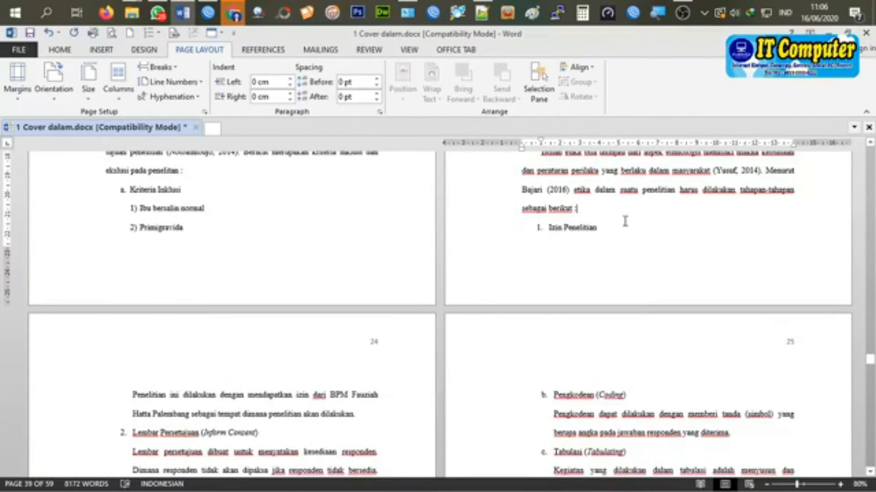
key(ctrl+Return)
Insert a Next Page section break directly before the BAB IV HASIL PENELITIAN DAN PEMBAHASAN heading
scroll(566, 209, down, 10)
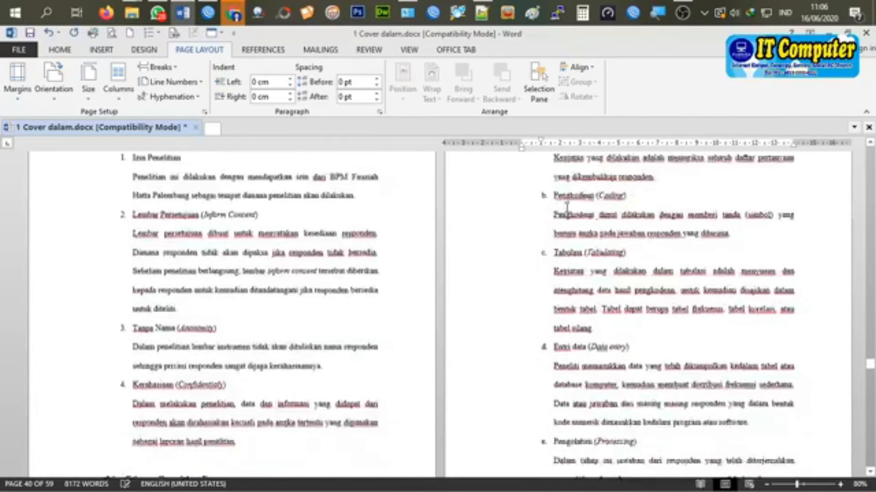
scroll(566, 210, down, 5)
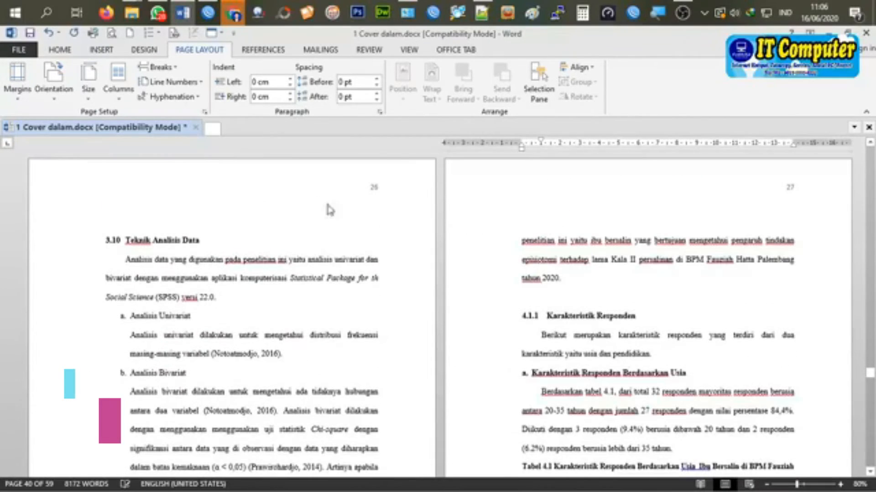
scroll(587, 219, down, 5)
scroll(588, 220, down, 1)
click(222, 333)
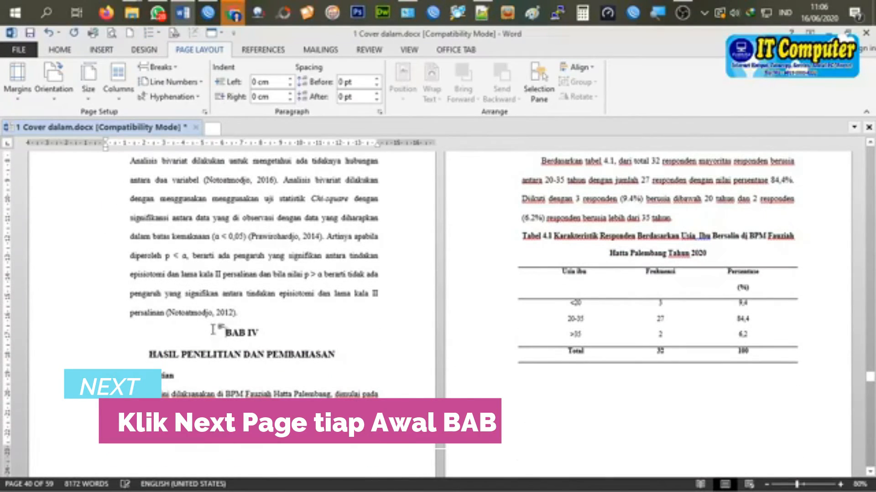
click(157, 67)
click(199, 230)
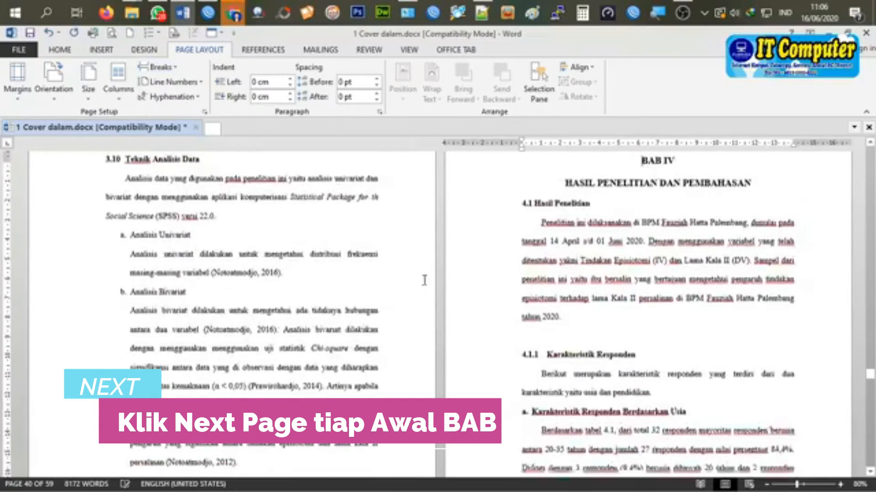
Move Tabel 4.1 with its caption to the next page and set the table's text to single line spacing
scroll(552, 274, down, 3)
scroll(552, 274, down, 5)
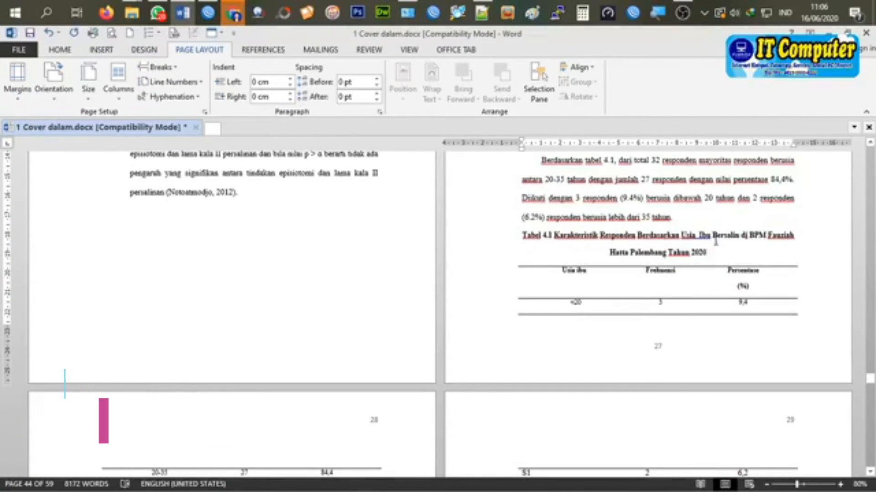
scroll(242, 228, down, 5)
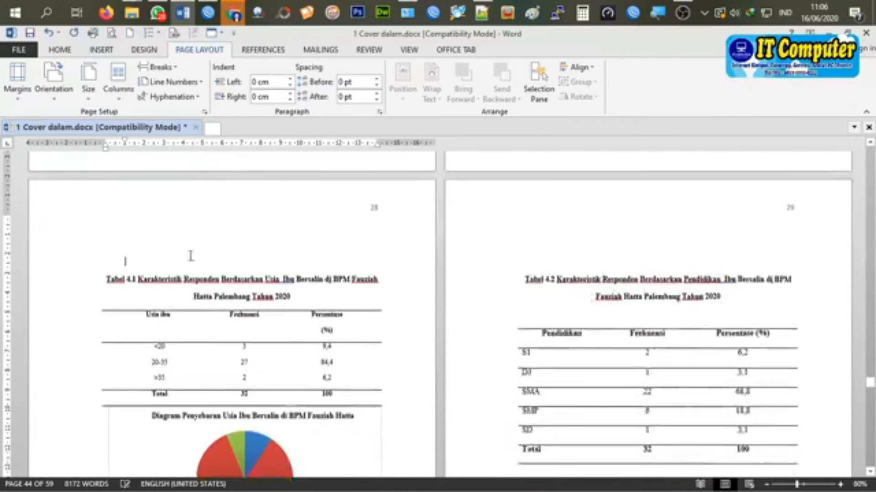
click(97, 264)
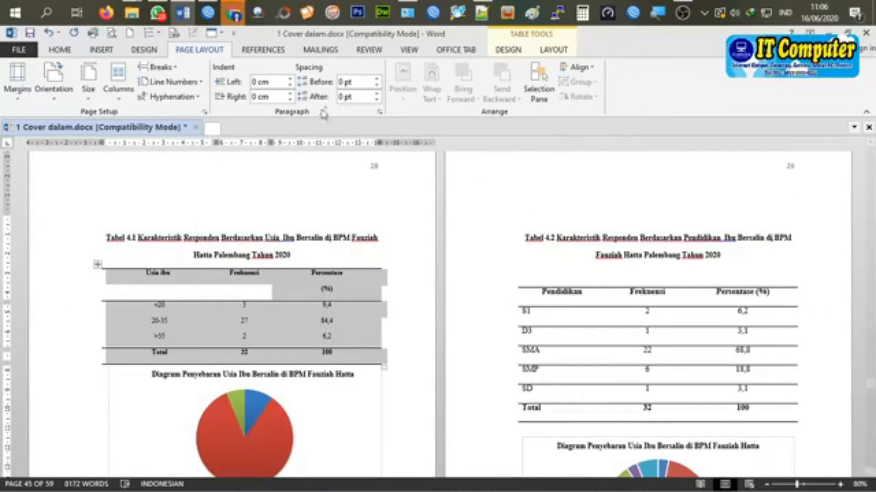
click(62, 52)
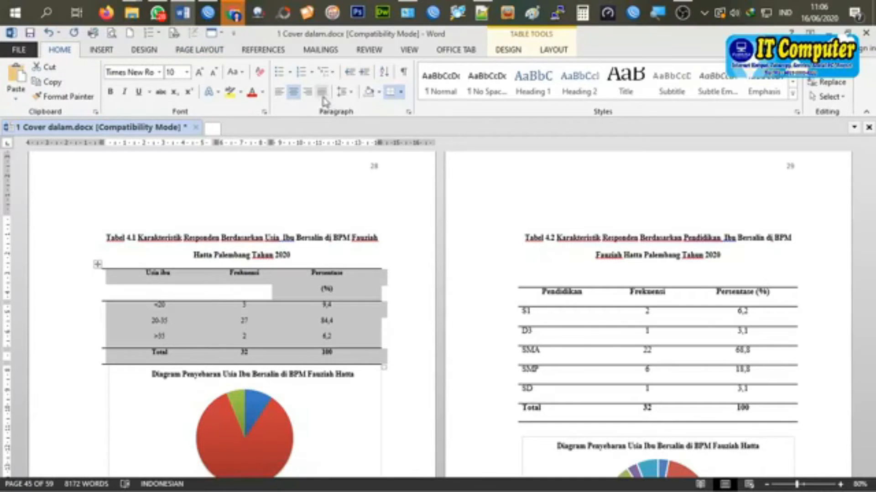
click(343, 93)
click(357, 118)
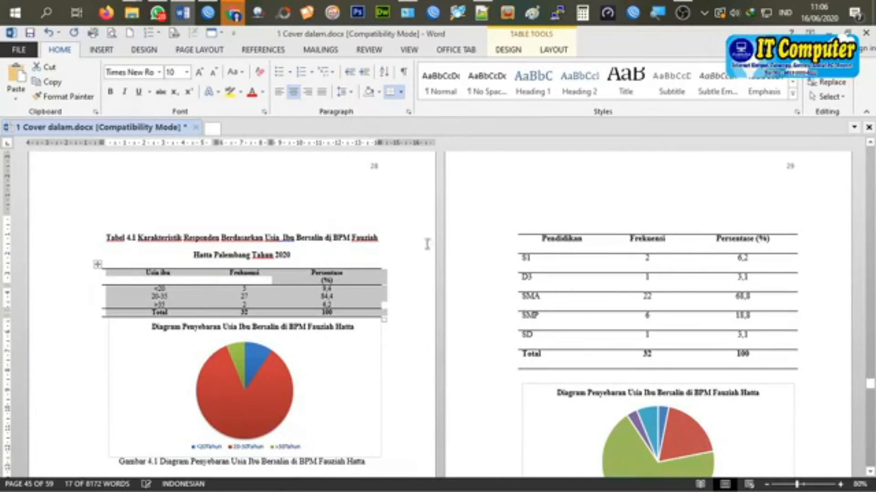
Insert a page break before the Tabel 4.2 caption so it starts on the same page as its table
click(496, 243)
scroll(217, 309, down, 10)
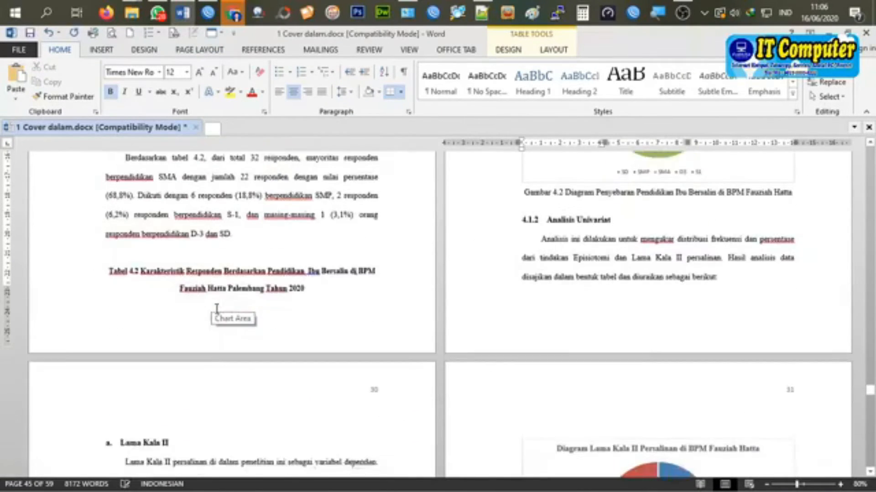
scroll(216, 309, down, 1)
click(161, 253)
key(ctrl+Return)
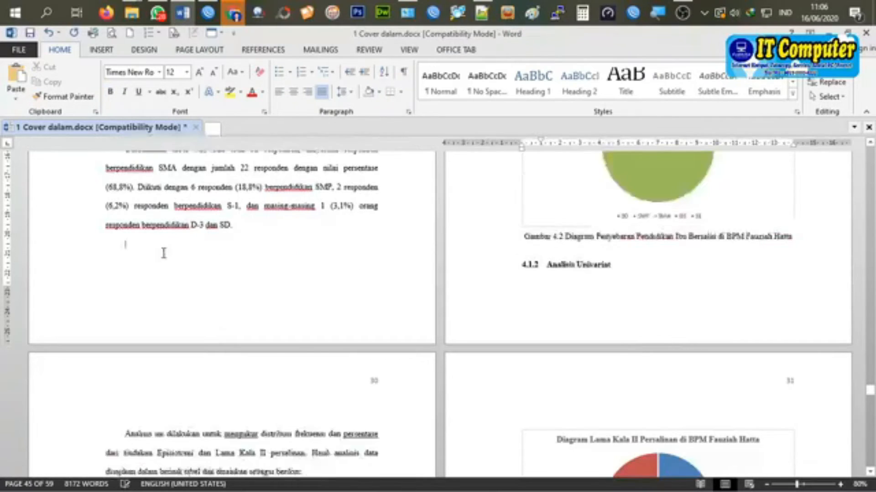
Set the text of the Pendidikan table, Tabel 4.2, to single line spacing
scroll(358, 287, up, 5)
click(578, 309)
click(514, 300)
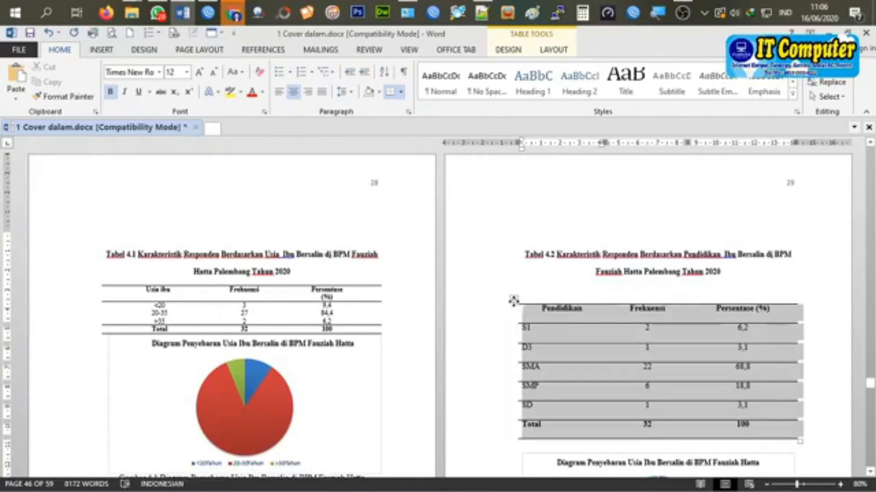
click(349, 95)
click(354, 111)
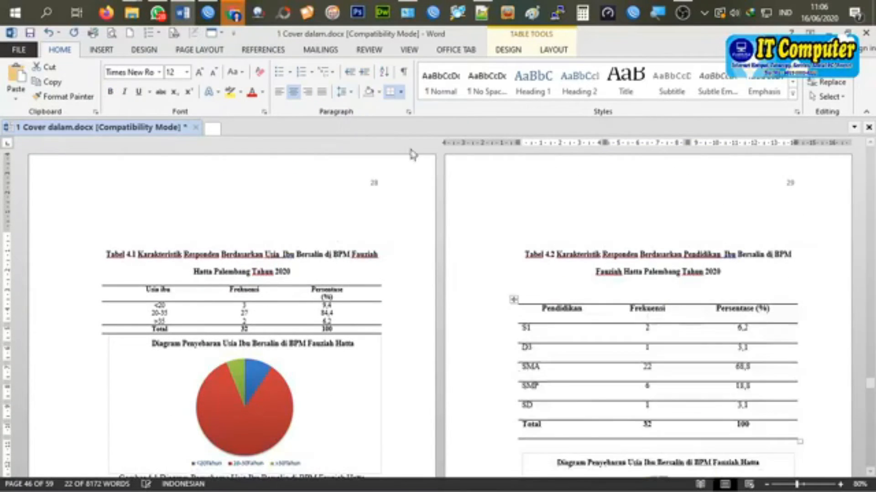
Set the text of Tabel 3.1 Definisi Operasional to single line spacing
scroll(629, 280, up, 6)
scroll(528, 263, up, 12)
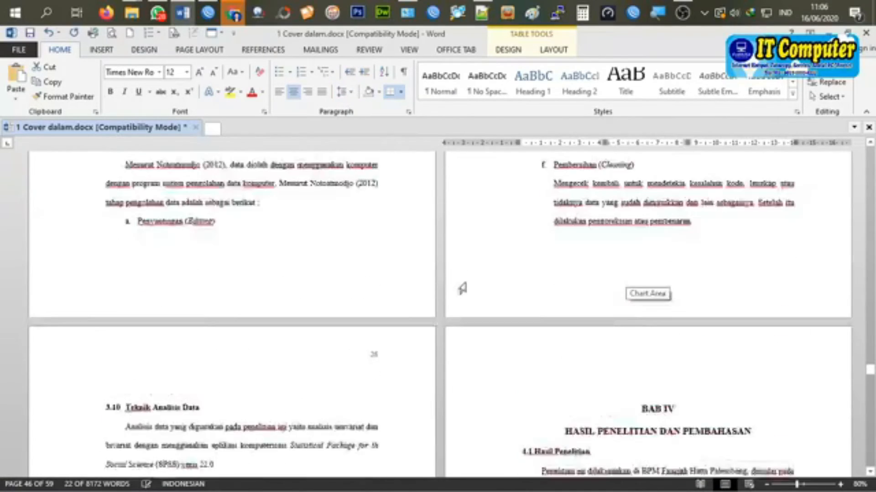
scroll(379, 324, up, 15)
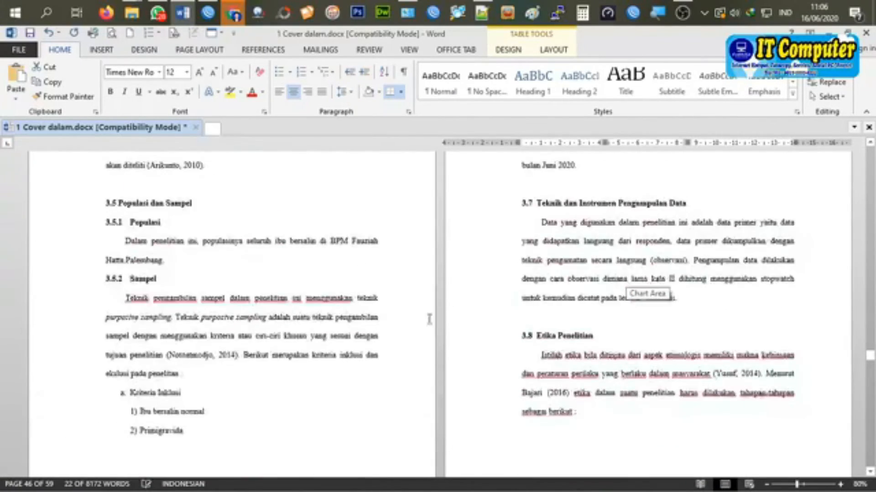
scroll(500, 330, up, 8)
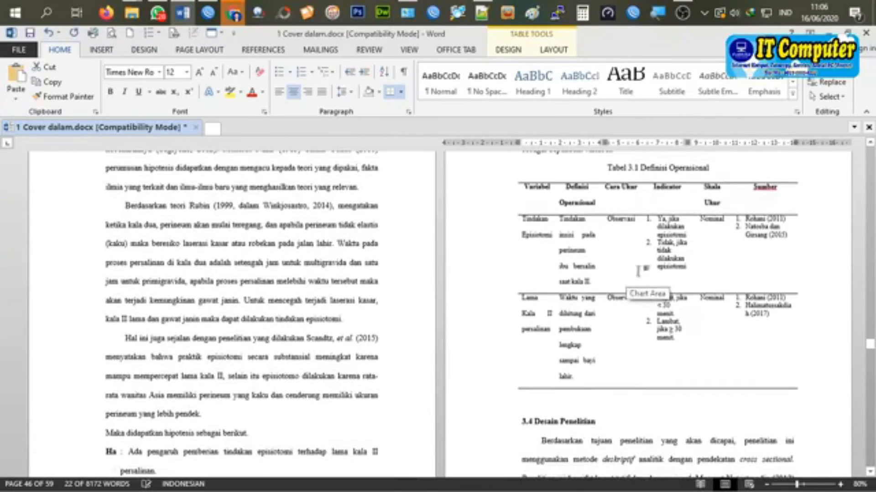
click(514, 178)
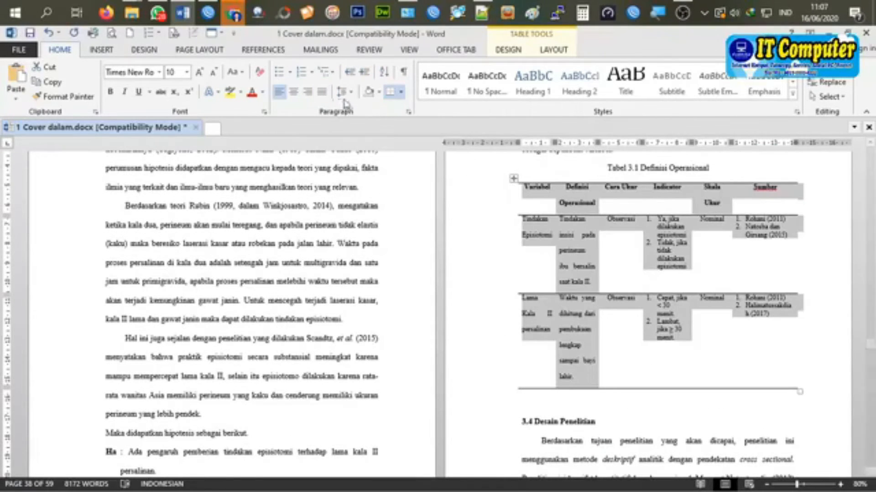
click(341, 92)
click(356, 110)
click(341, 92)
click(357, 113)
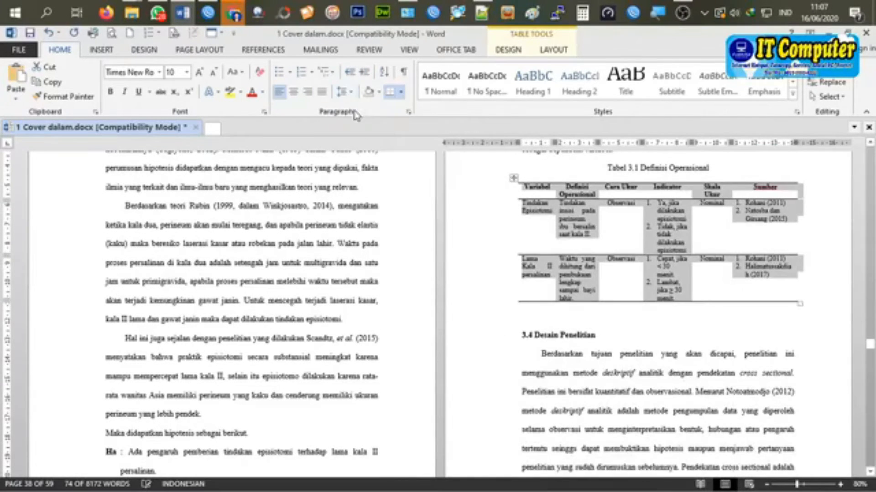
Widen the Indicator column of Tabel 3.1 by moving both of its column boundaries slightly outward
click(740, 248)
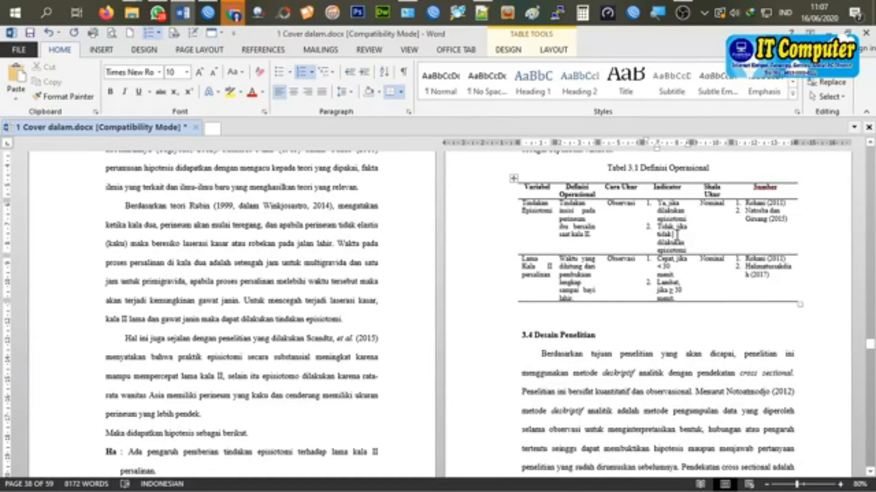
drag(641, 142, 638, 143)
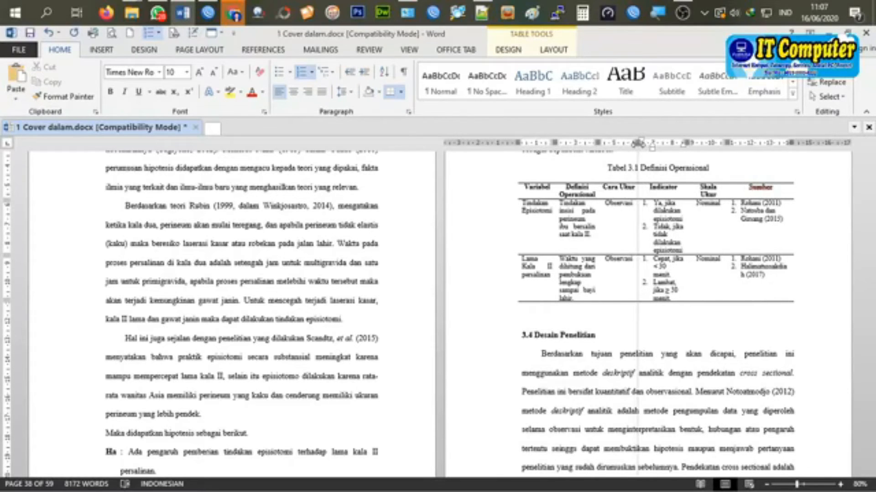
drag(690, 143, 690, 143)
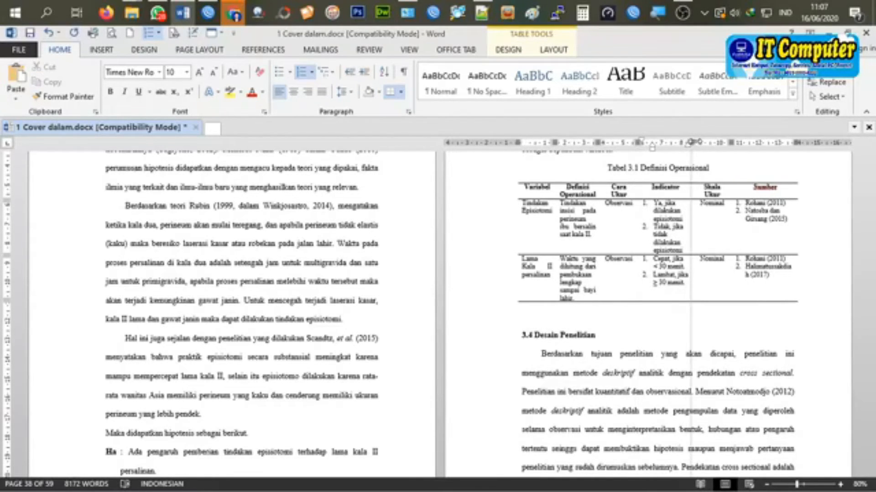
Delete the empty line above the 3.6 Tempat dan Waktu Penelitian heading so it starts at the top of its page
scroll(628, 256, down, 3)
scroll(604, 254, down, 6)
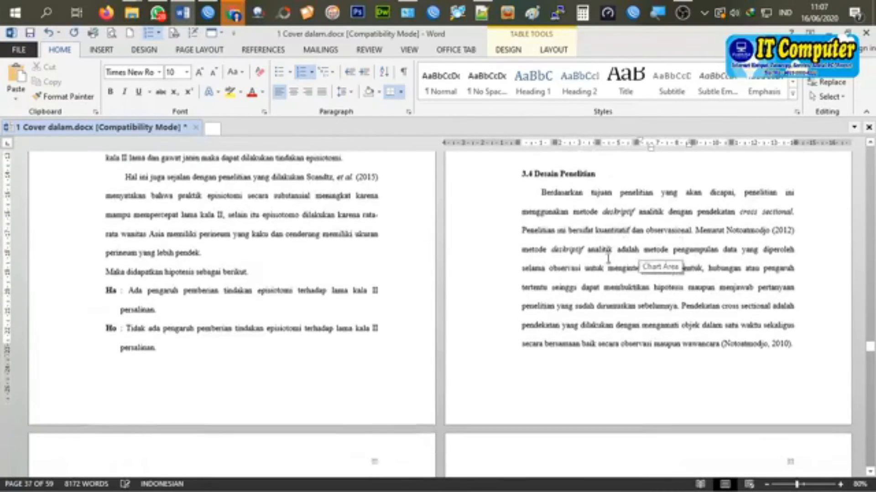
click(605, 262)
key(Delete)
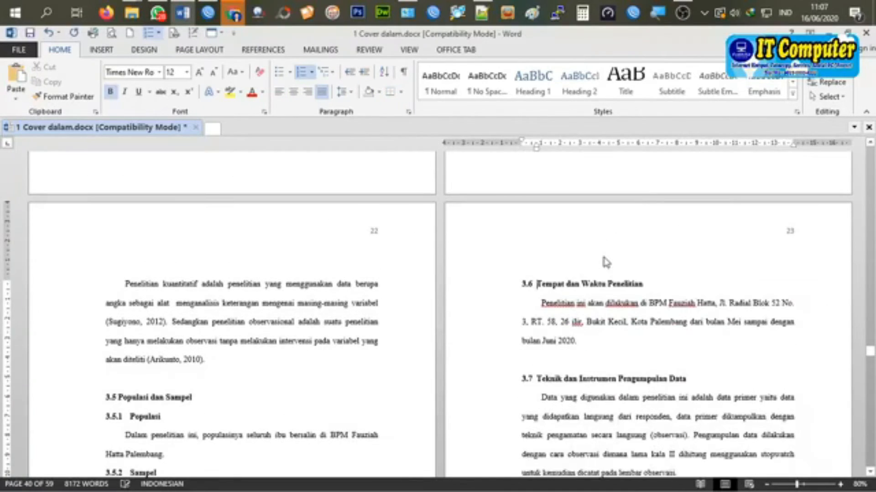
Insert a page break before item a. Analisis Univariat in section 3.10 so it starts on the following page
scroll(604, 260, down, 9)
scroll(524, 273, down, 20)
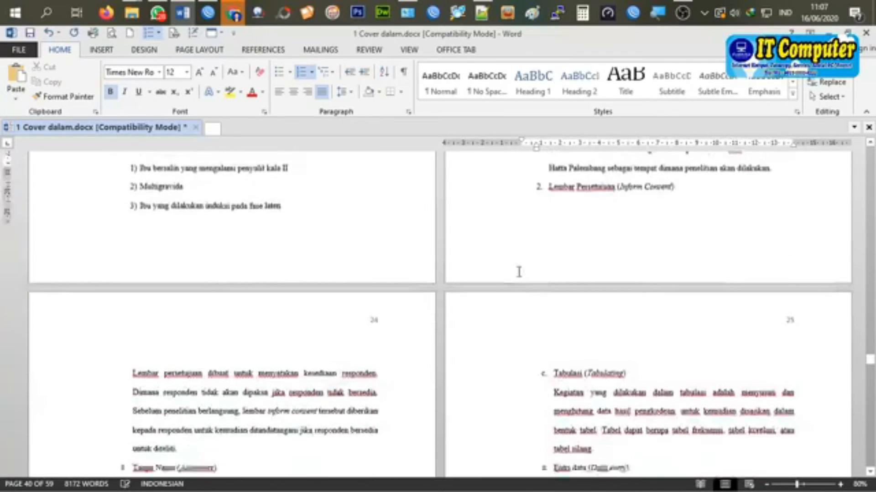
scroll(517, 265, down, 2)
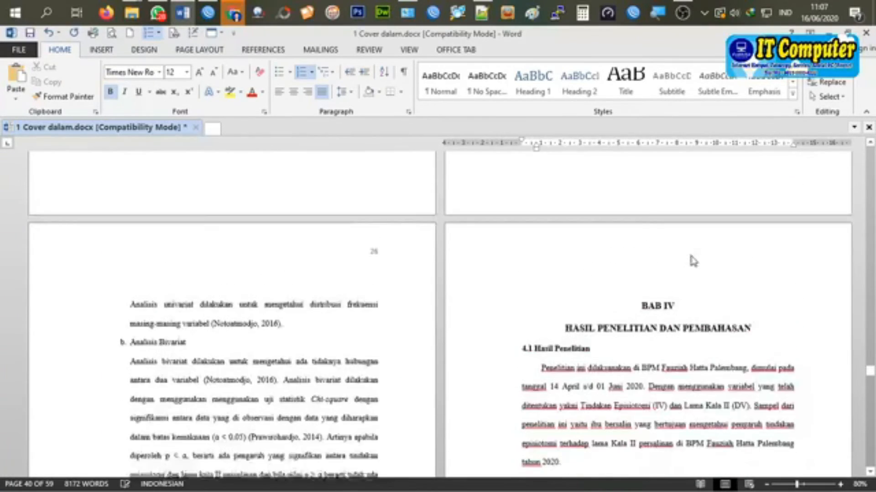
scroll(691, 260, up, 2)
click(666, 190)
key(ctrl+Return)
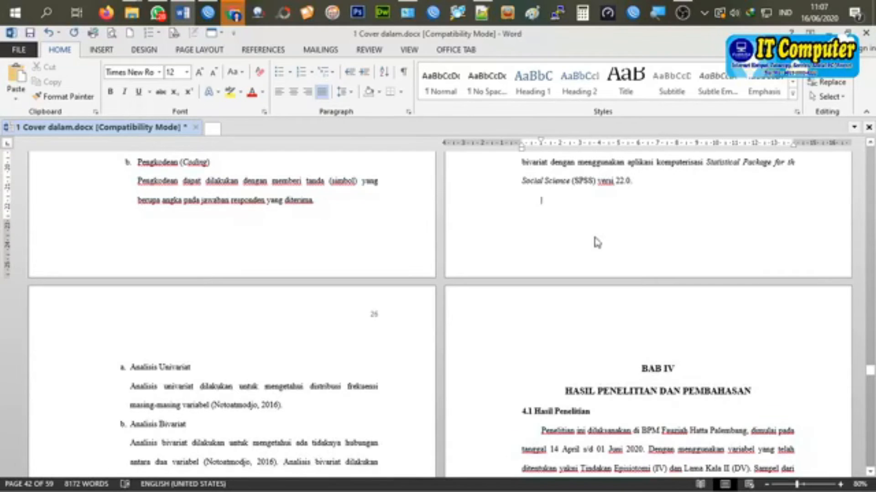
Move the a. Lama Kala II subheading under 4.1.2 Analisis Univariat to the next page, directly above its paragraph
scroll(599, 228, down, 3)
click(652, 221)
scroll(654, 228, down, 7)
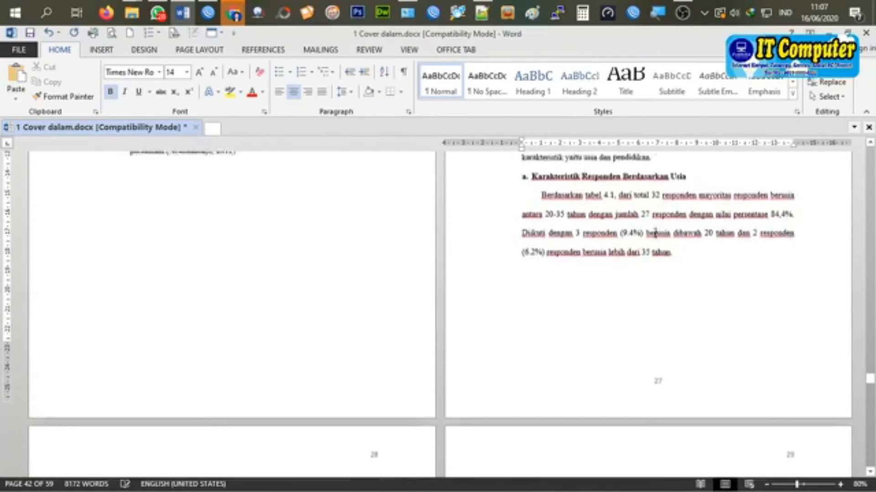
scroll(655, 233, down, 5)
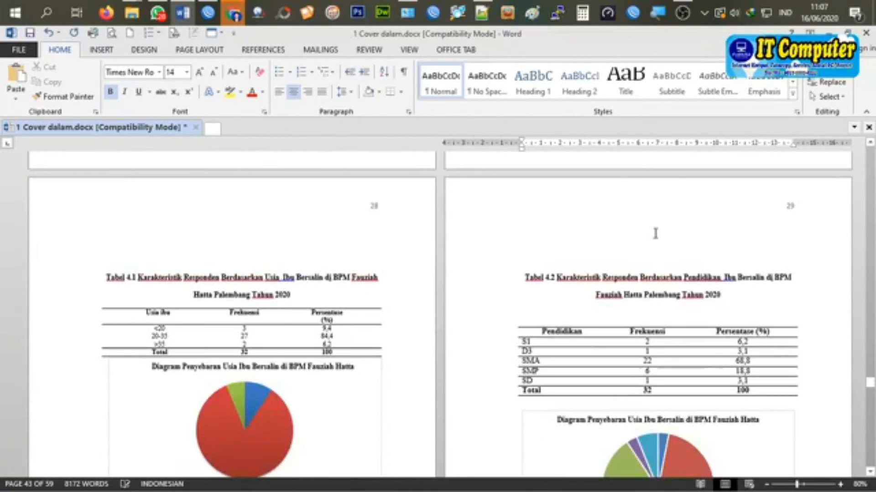
scroll(656, 233, down, 6)
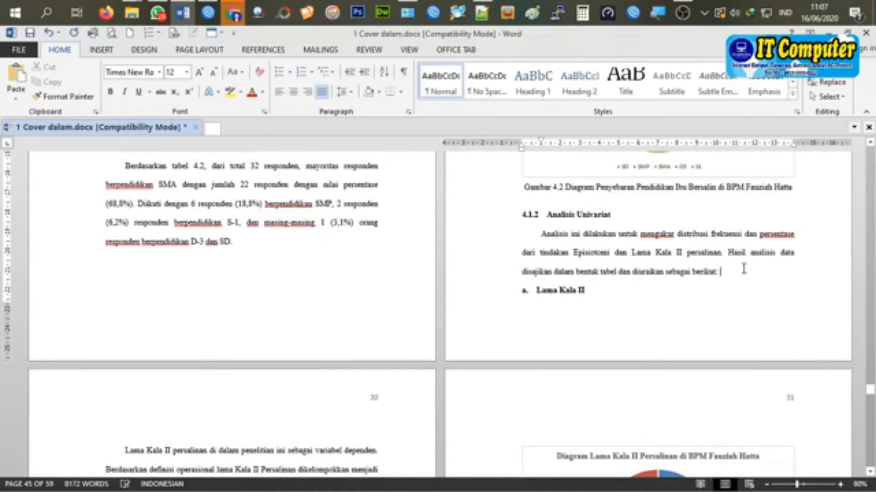
scroll(744, 269, down, 6)
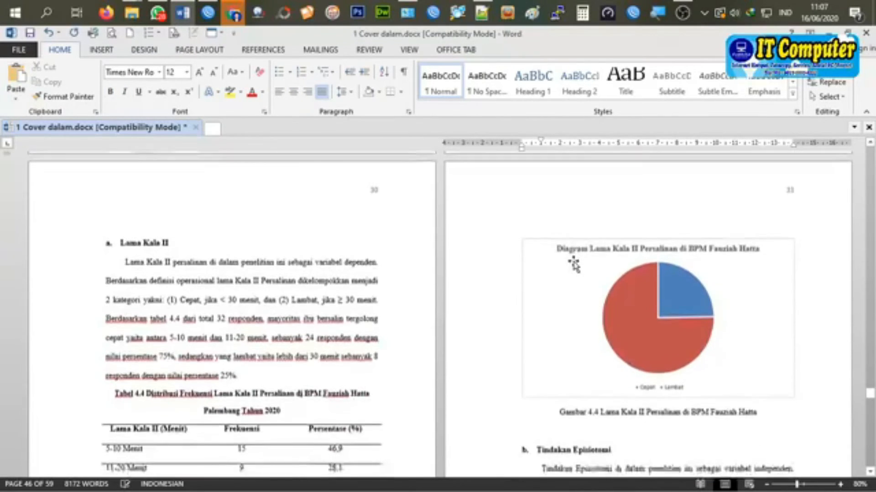
Set the text of the Lama Kala II table, Tabel 4.4, to single line spacing
scroll(575, 263, down, 7)
click(103, 246)
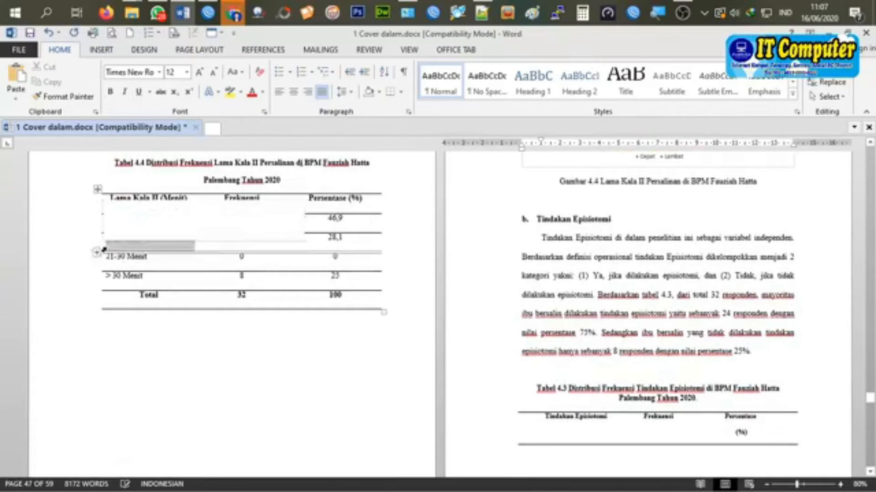
click(98, 188)
click(352, 93)
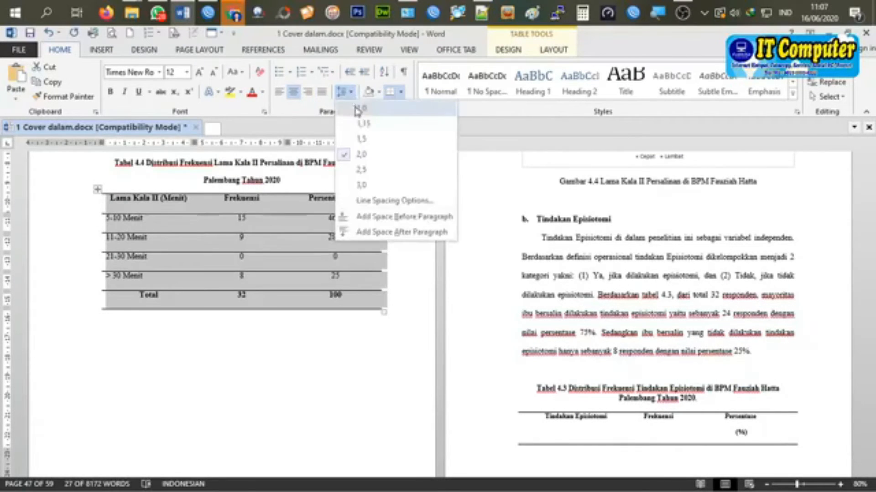
click(366, 122)
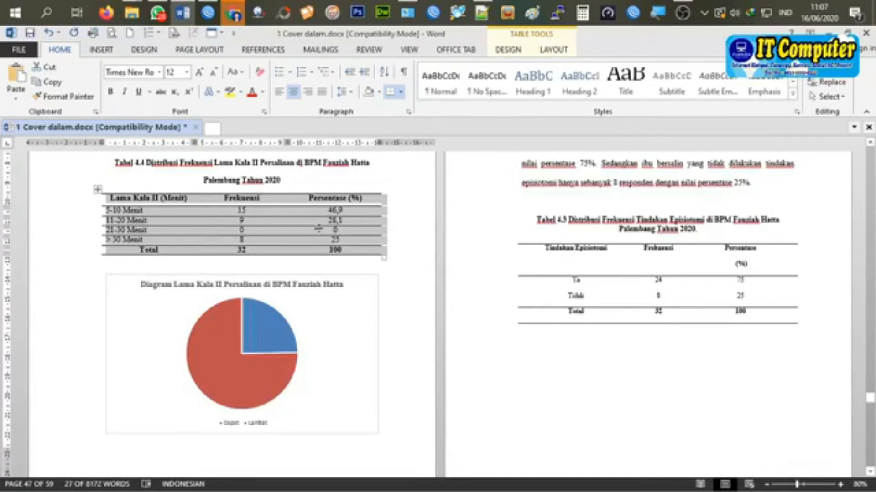
Set the text of the Tindakan Episiotomi table, Tabel 4.3, to single line spacing
click(602, 260)
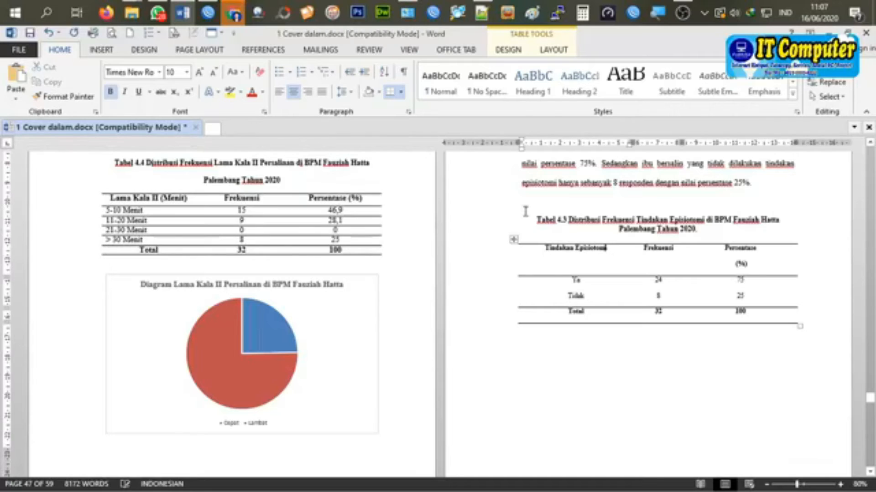
click(515, 240)
click(345, 94)
click(352, 117)
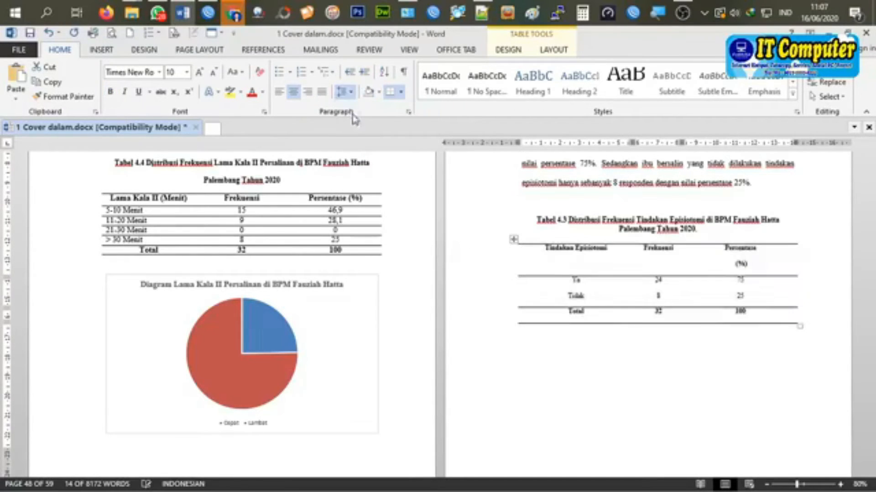
click(632, 286)
click(295, 347)
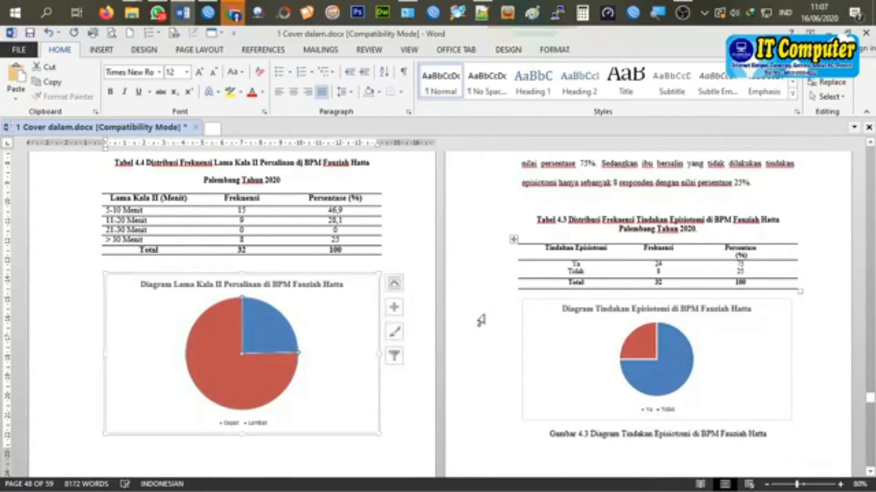
click(479, 319)
Delete the empty line above the 4.1.3 Analisis Bivariat heading so it starts at the top of its page
scroll(397, 281, down, 5)
scroll(396, 281, down, 3)
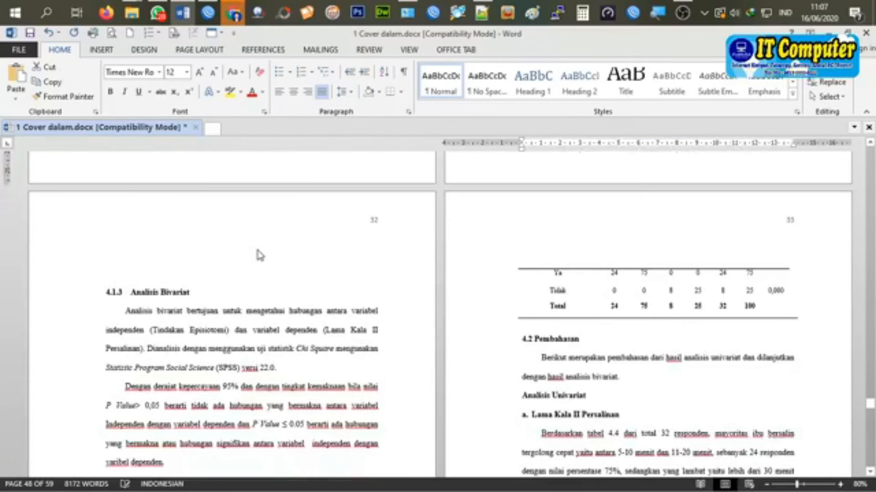
click(258, 254)
key(Delete)
Set the text of Tabel 4.5 to single line spacing so the whole table fits on one page
scroll(404, 278, down, 1)
scroll(404, 278, down, 6)
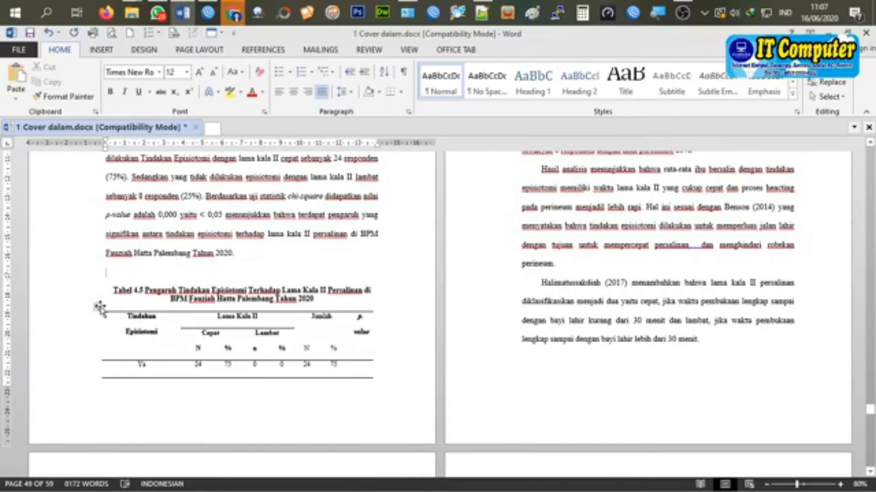
click(97, 307)
click(342, 91)
click(360, 110)
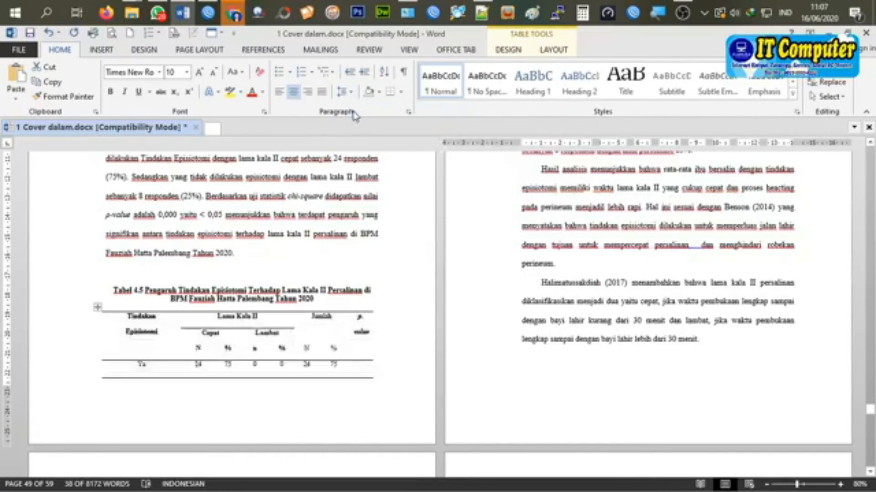
click(404, 327)
Add a top border to the N and % subheader cells under Cepat, Lambat and Jumlah in Tabel 4.5
scroll(608, 310, down, 2)
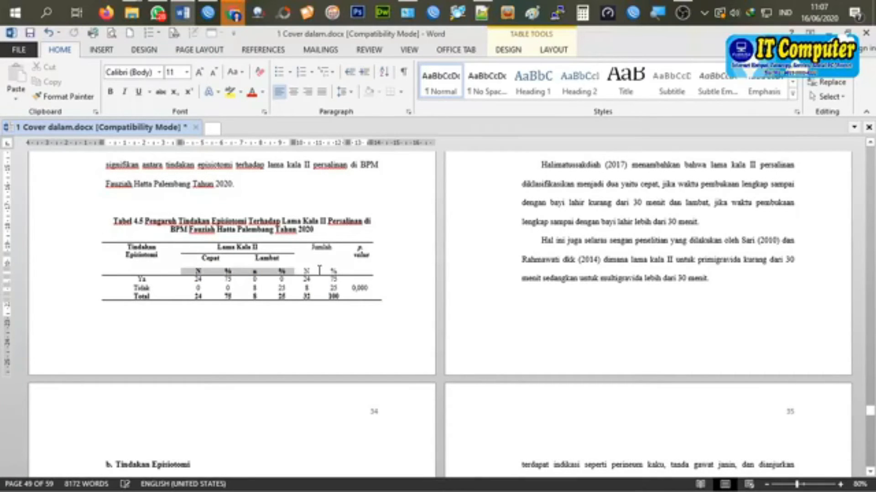
click(400, 97)
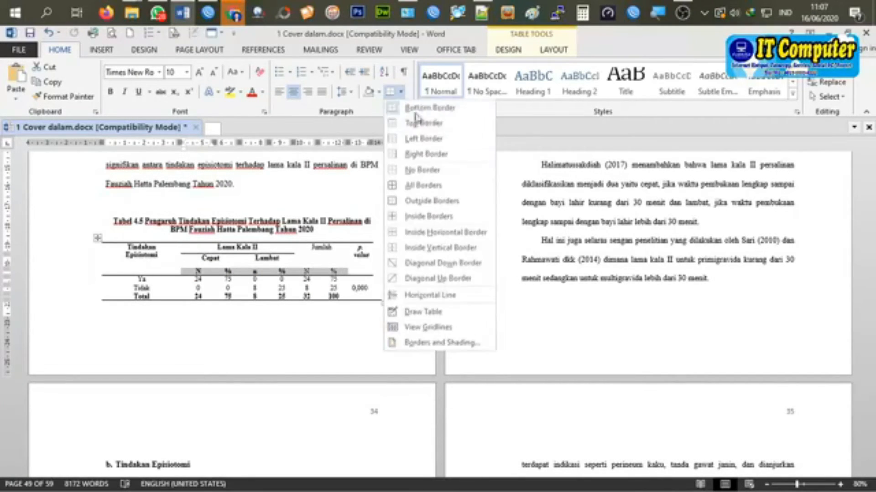
click(420, 123)
Join Persentase and (%) onto a single line in the header row of Tabel 4.3
scroll(544, 270, up, 3)
scroll(543, 269, up, 15)
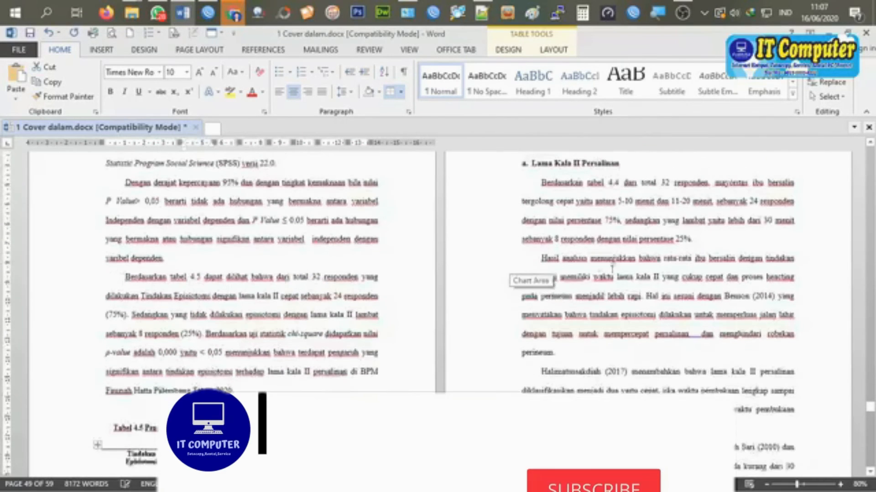
scroll(614, 329, up, 2)
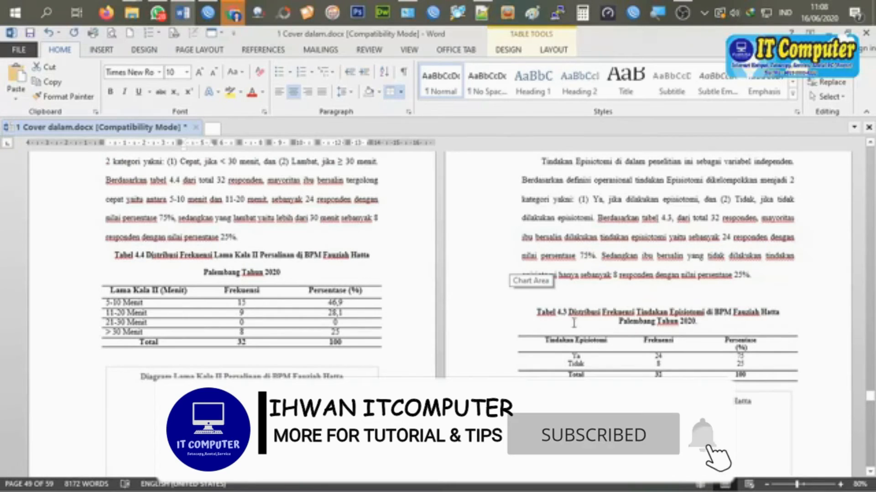
click(577, 340)
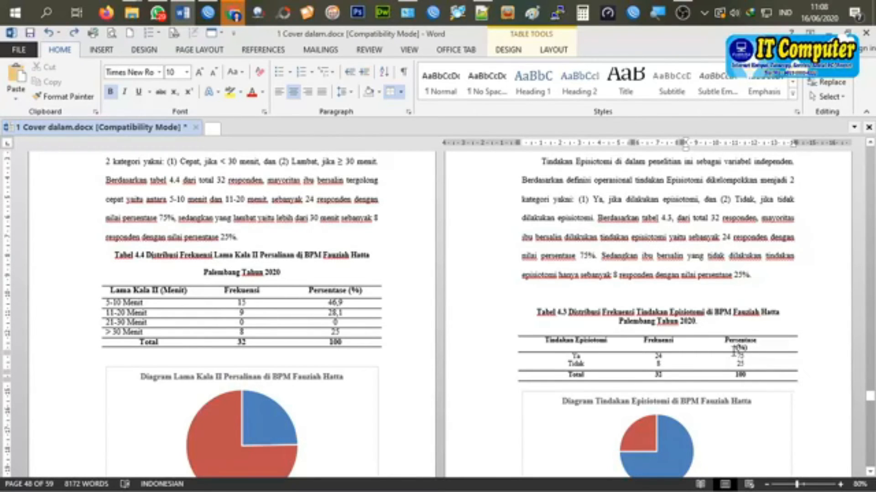
key(BackSpace)
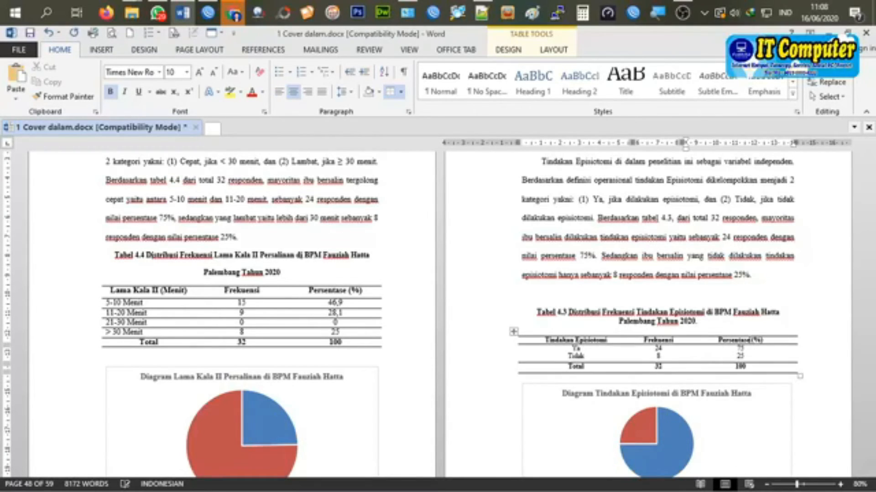
scroll(415, 219, down, 10)
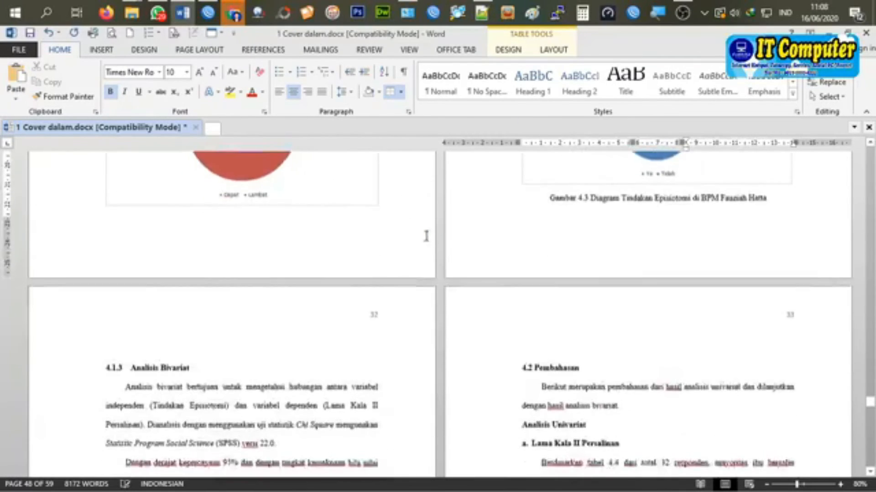
scroll(423, 245, down, 8)
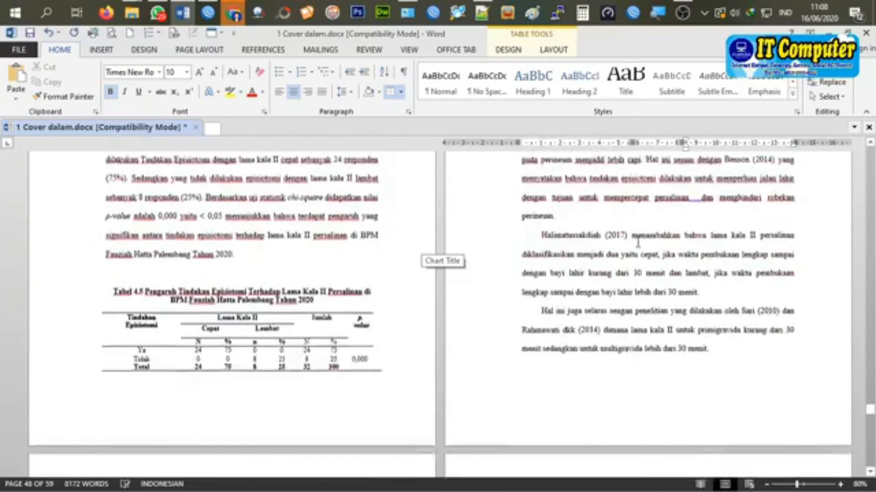
click(326, 231)
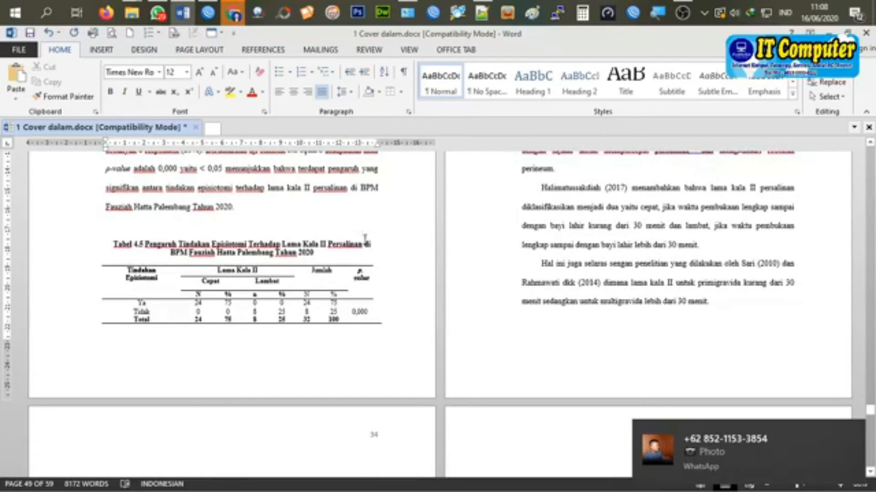
Delete the empty line above the Tabel 4.5 caption and push the 4.2 Pembahasan heading below the table onto the next page
key(Delete)
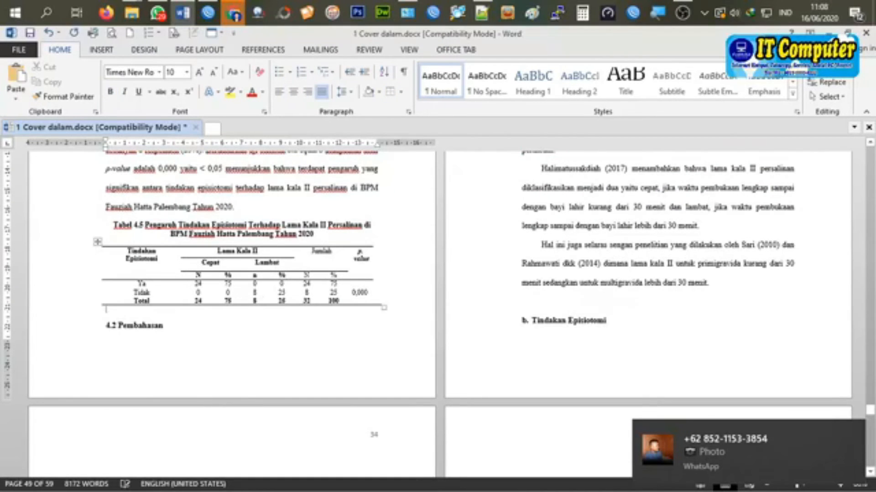
key(Return)
Insert a Next Page section break directly before the BAB V heading
scroll(334, 355, down, 5)
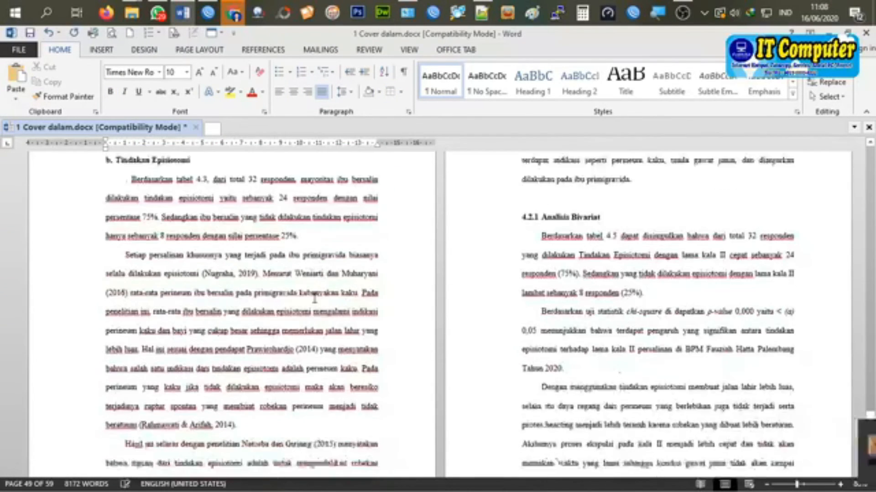
click(559, 268)
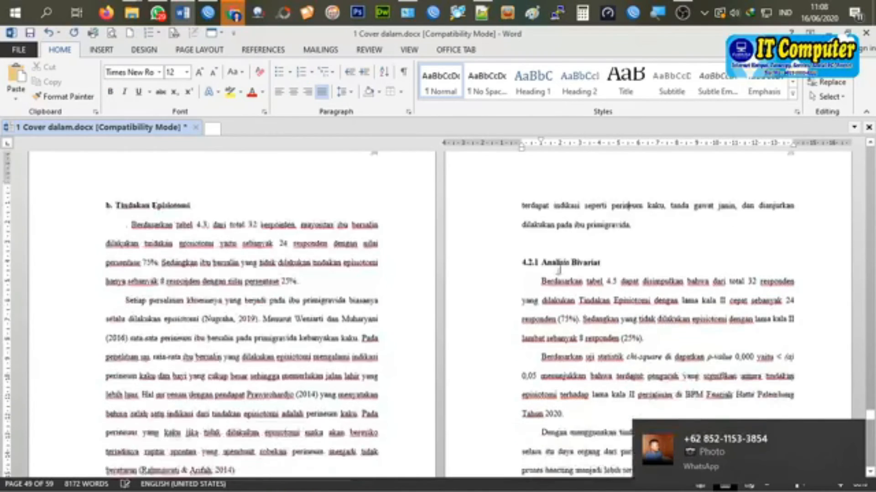
scroll(554, 279, down, 6)
scroll(539, 263, down, 8)
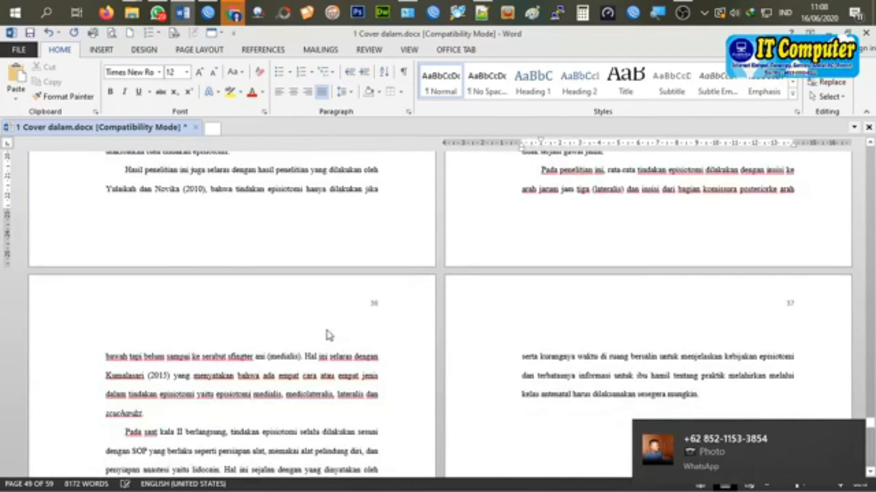
scroll(549, 331, down, 10)
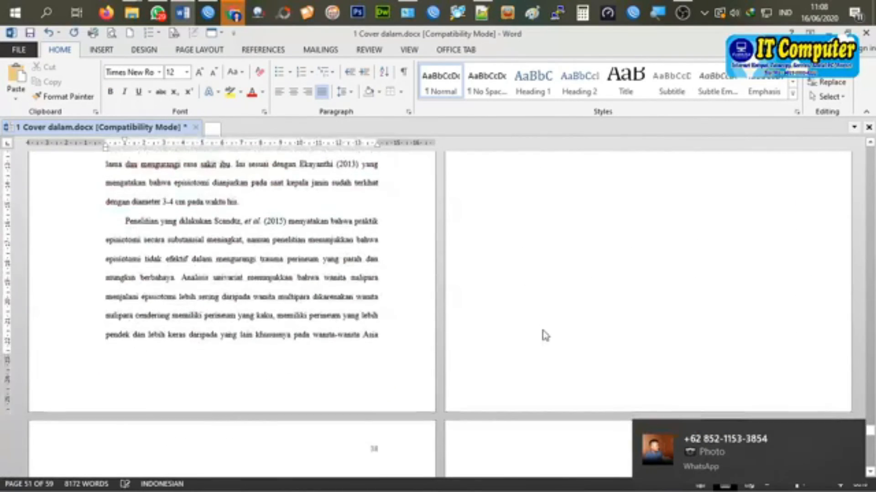
click(320, 286)
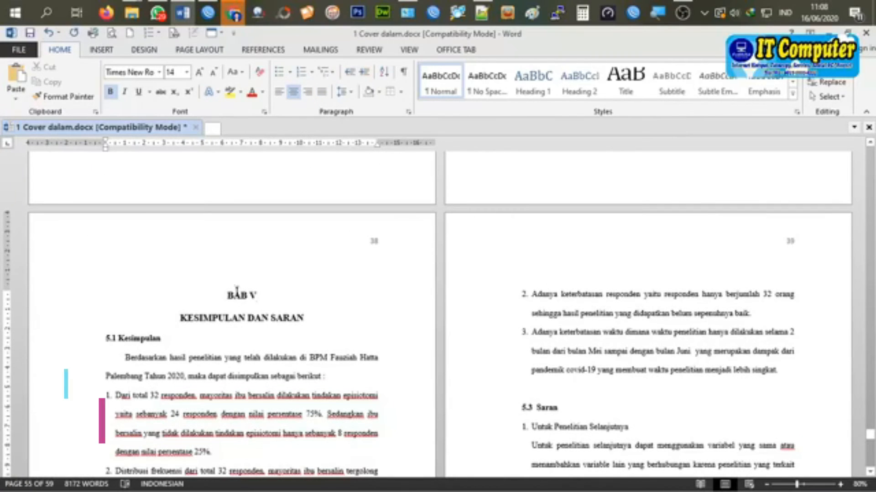
click(198, 50)
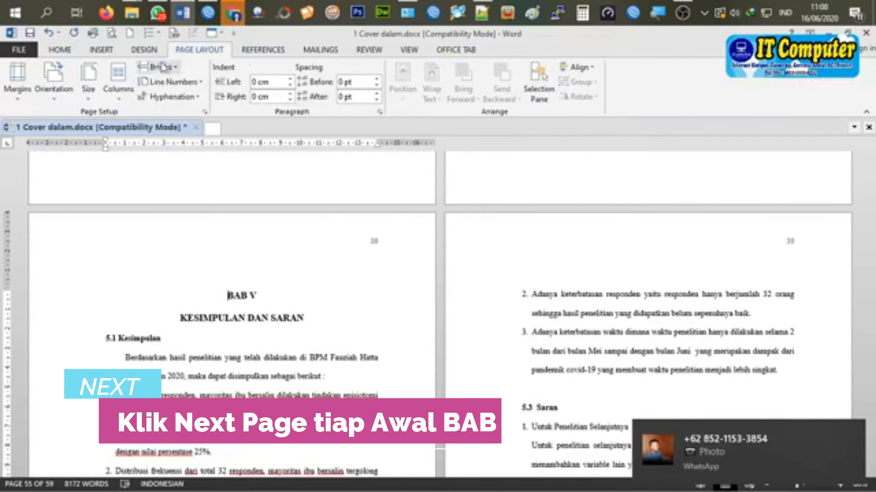
click(158, 67)
click(232, 234)
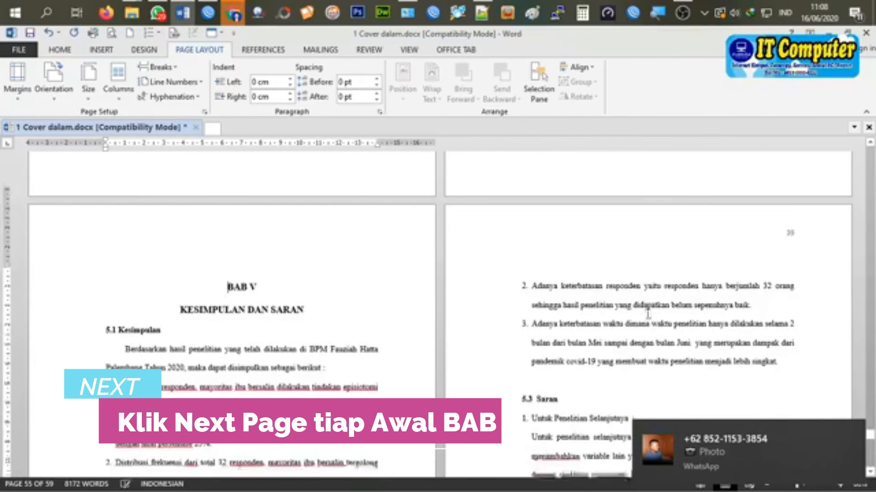
Insert a Next Page section break directly before the DAFTAR PUSTAKA heading
scroll(645, 320, up, 5)
scroll(646, 315, up, 5)
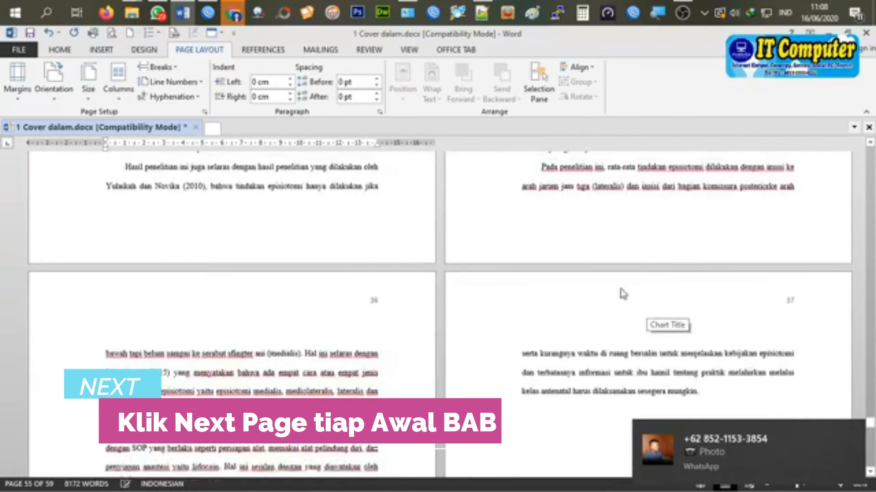
scroll(594, 287, down, 20)
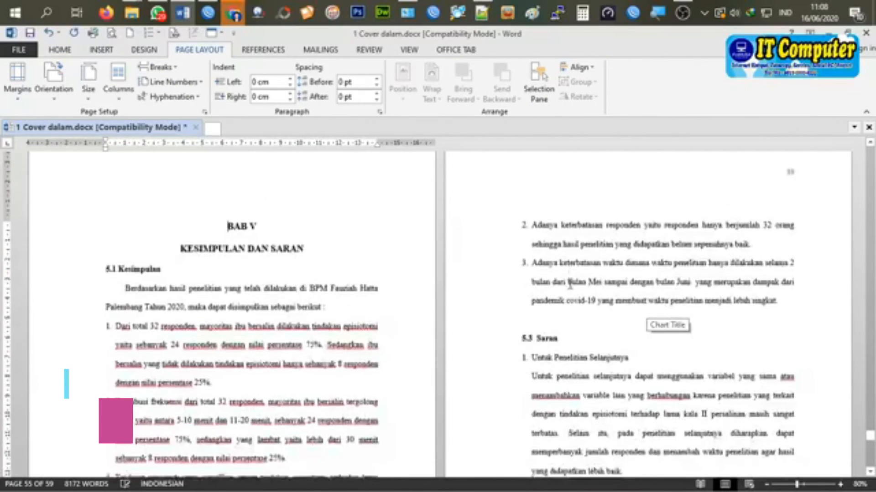
scroll(566, 281, up, 15)
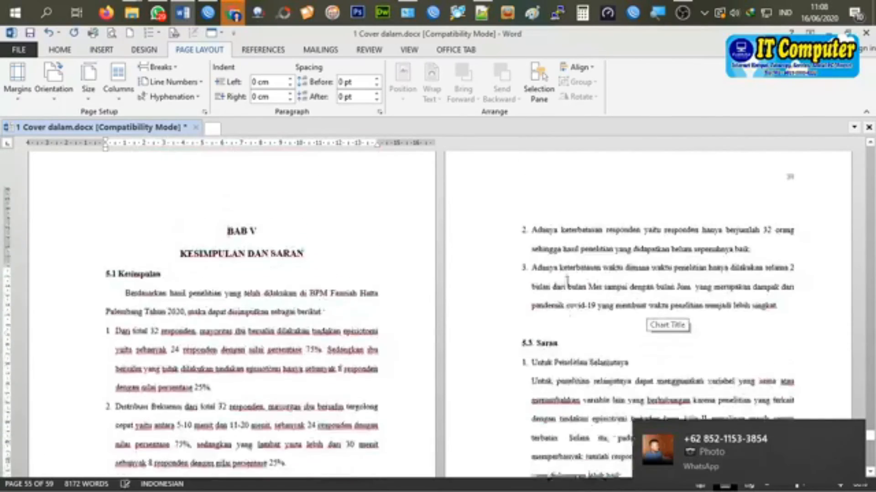
scroll(567, 286, up, 4)
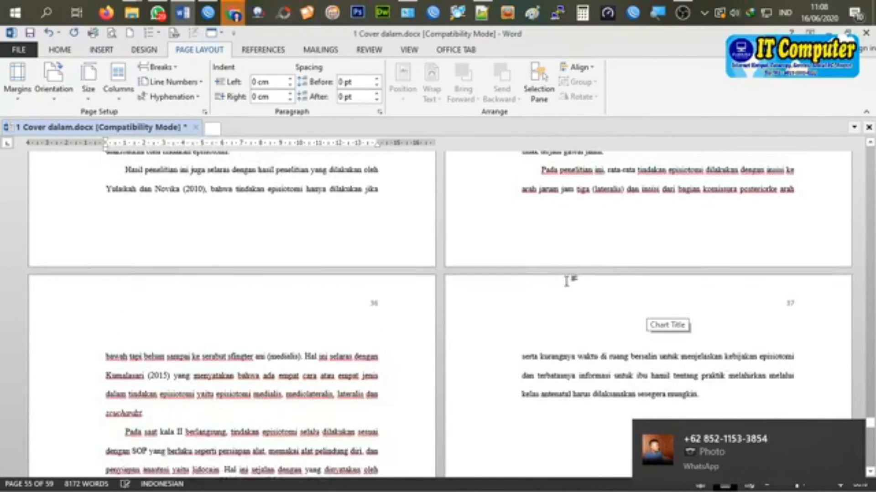
scroll(569, 287, down, 10)
scroll(570, 287, down, 15)
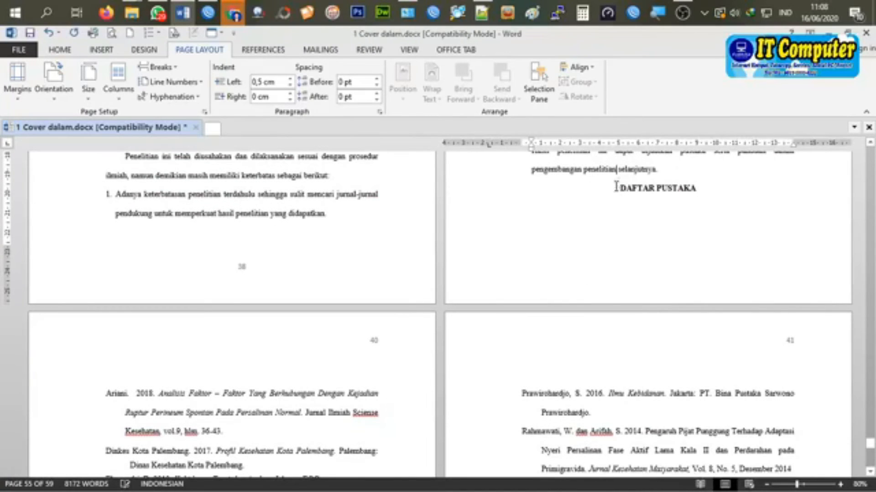
click(616, 188)
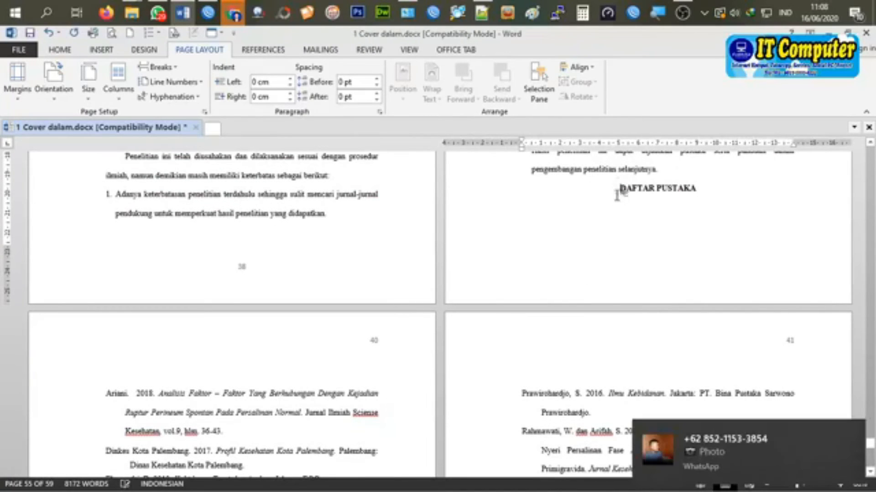
click(163, 68)
click(295, 222)
Unlink the first-page footer of the DAFTAR PUSTAKA section from the previous section
scroll(447, 292, down, 12)
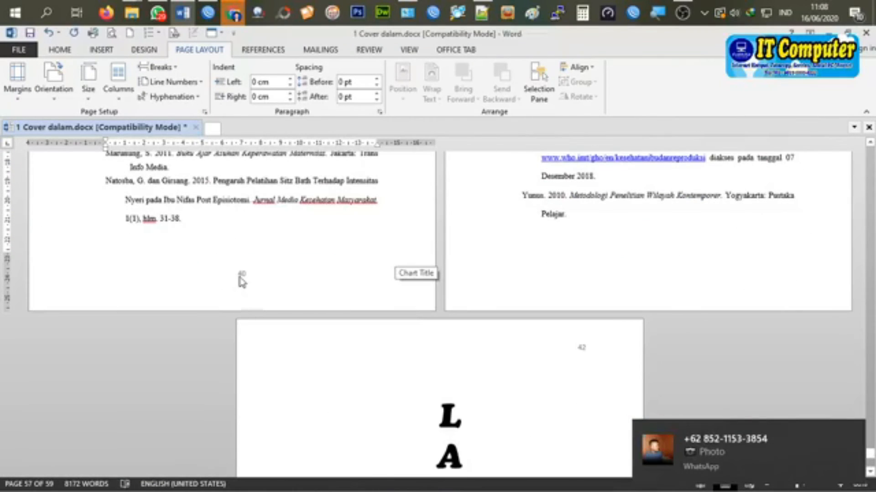
double_click(240, 277)
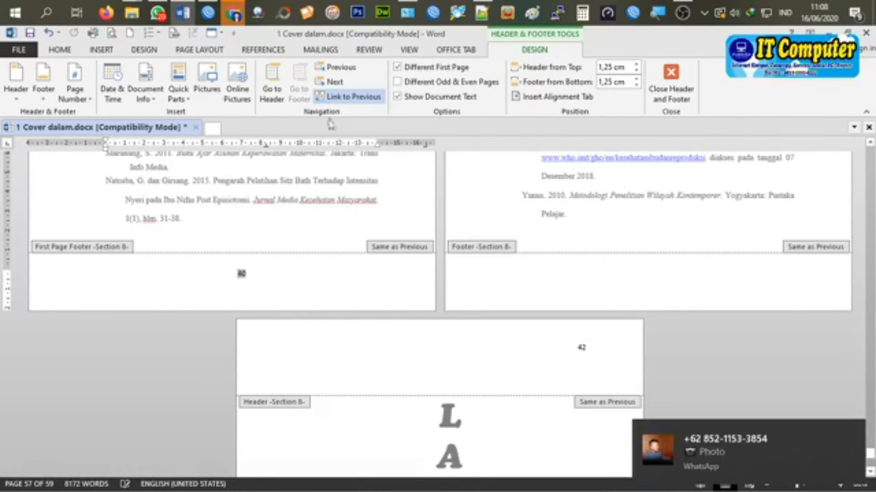
click(360, 99)
scroll(259, 363, up, 3)
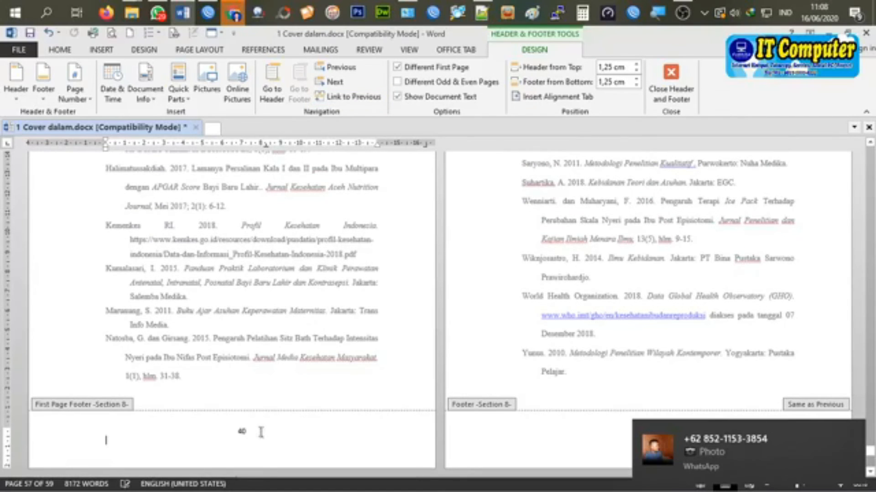
scroll(524, 263, up, 7)
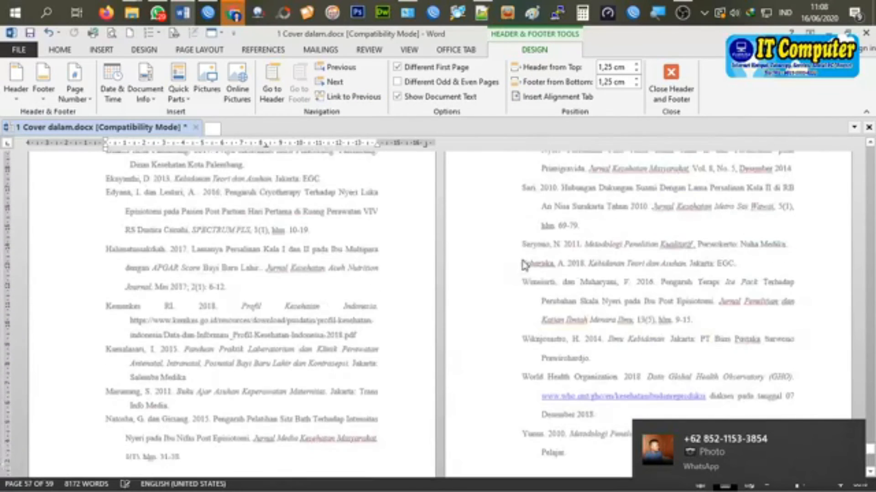
Unlink the DAFTAR PUSTAKA section's header from the previous section, remove its page number, and leave header editing
click(794, 243)
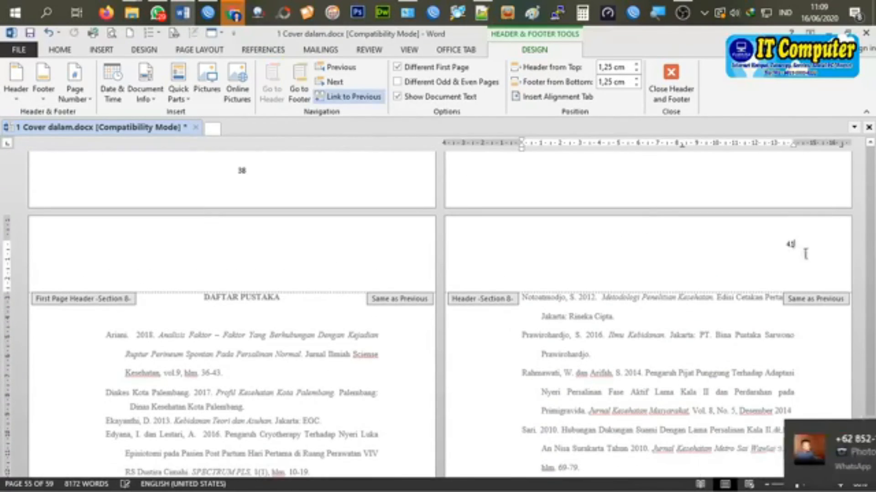
click(364, 103)
scroll(729, 233, down, 1)
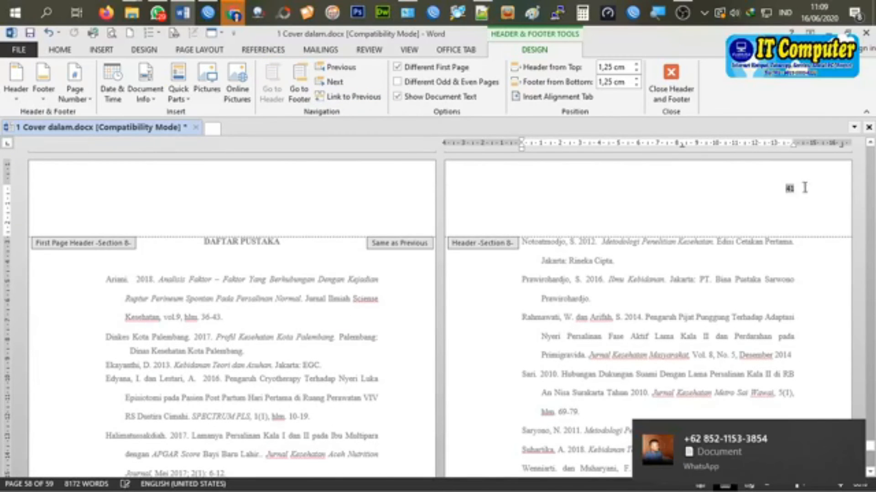
scroll(634, 258, down, 10)
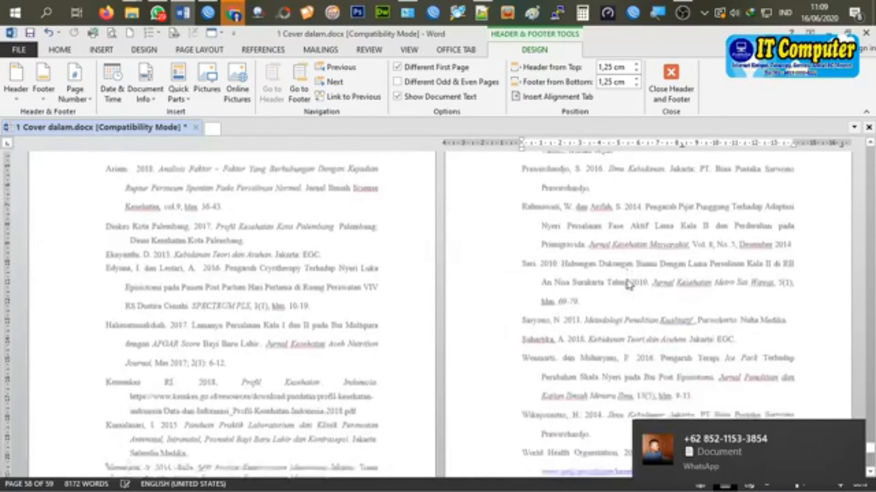
click(671, 82)
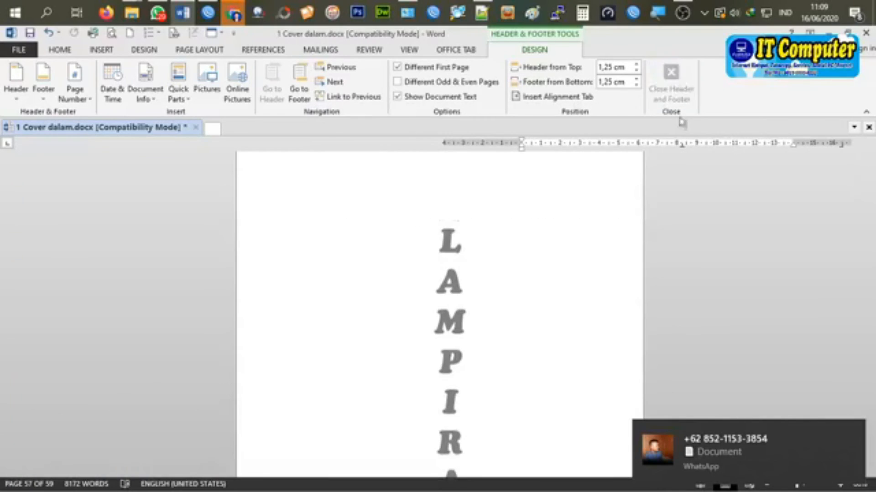
Save the thesis document
scroll(533, 234, down, 4)
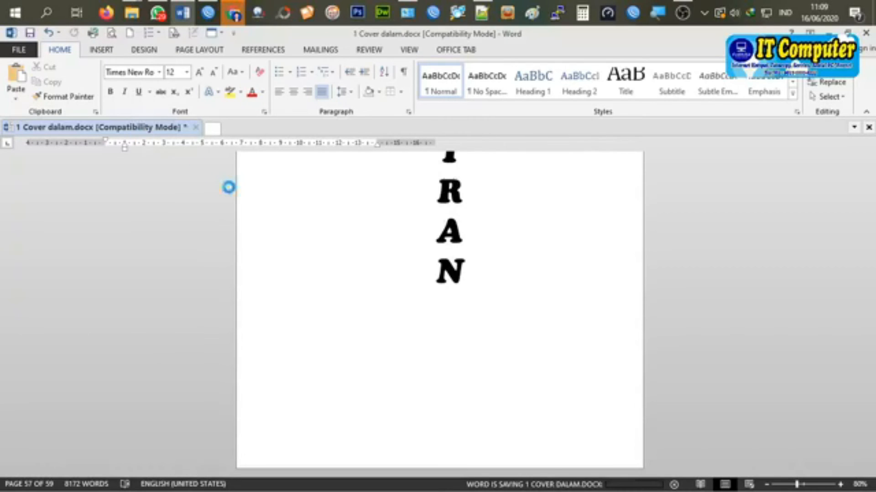
scroll(508, 274, up, 2)
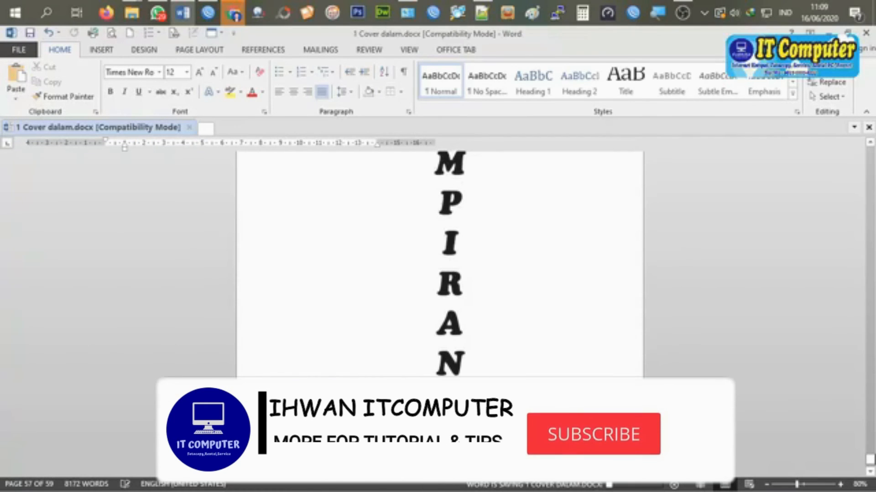
Delete the empty lines above the Tabel 4.1 and Tabel 4.2 captions so both start at the top of their pages
drag(874, 454, 873, 384)
scroll(342, 280, up, 4)
click(335, 298)
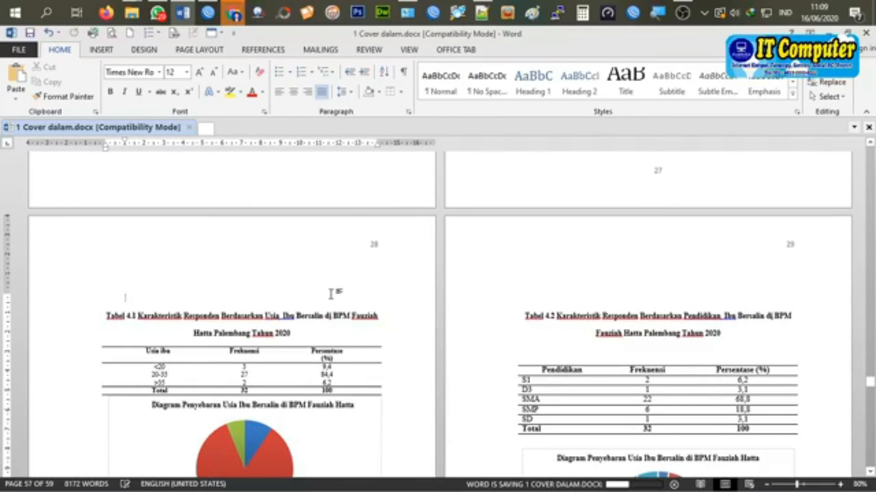
key(Delete)
key(Delete)
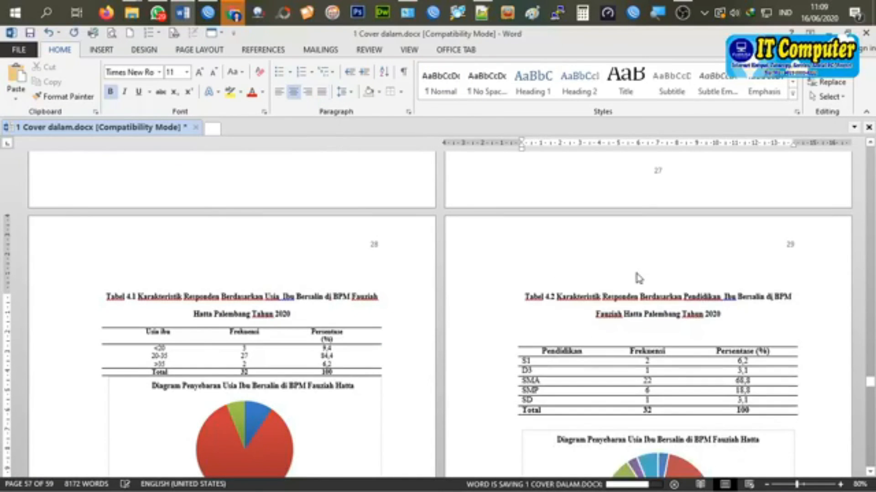
Move the "a. Lama Kala II" heading under 4.1.2 Analisis Univariat to the start of the next page
scroll(592, 365, down, 7)
scroll(580, 367, down, 3)
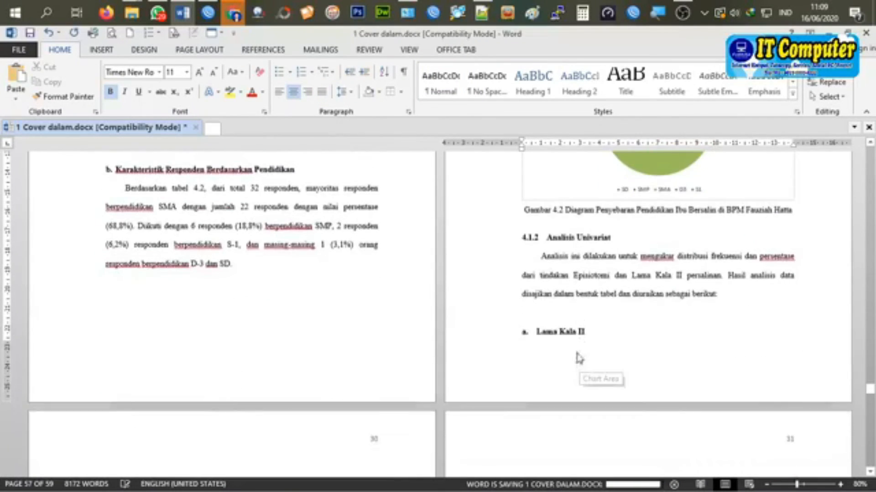
scroll(775, 431, down, 20)
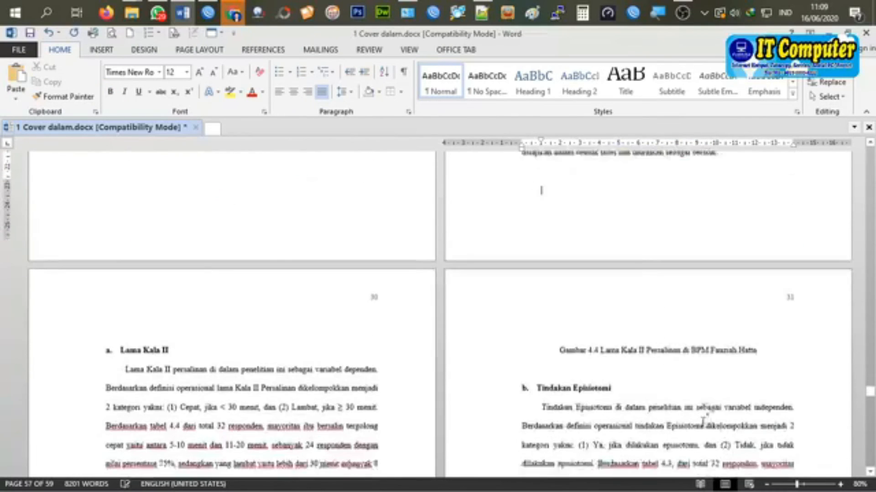
Shrink the Lama Kala II pie chart slightly so the Gambar 4.4 caption fits beneath it on the same page
scroll(336, 314, down, 7)
click(360, 352)
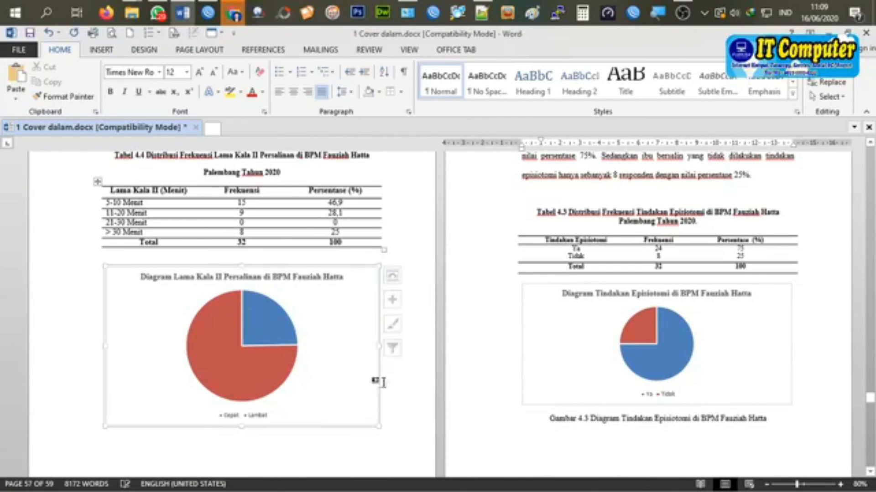
drag(367, 414, 364, 413)
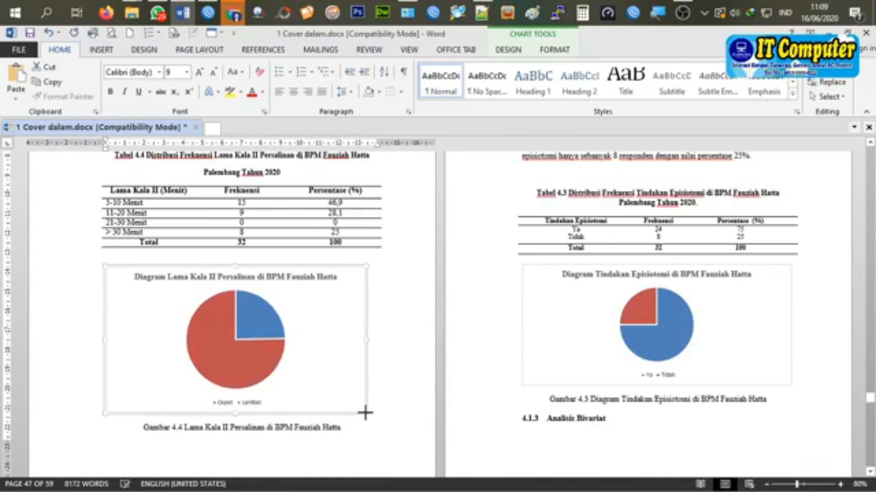
Insert a page break after the Gambar 4.3 caption so the 4.1.3 Analisis Bivariat heading starts on the next page
scroll(595, 376, down, 7)
click(788, 263)
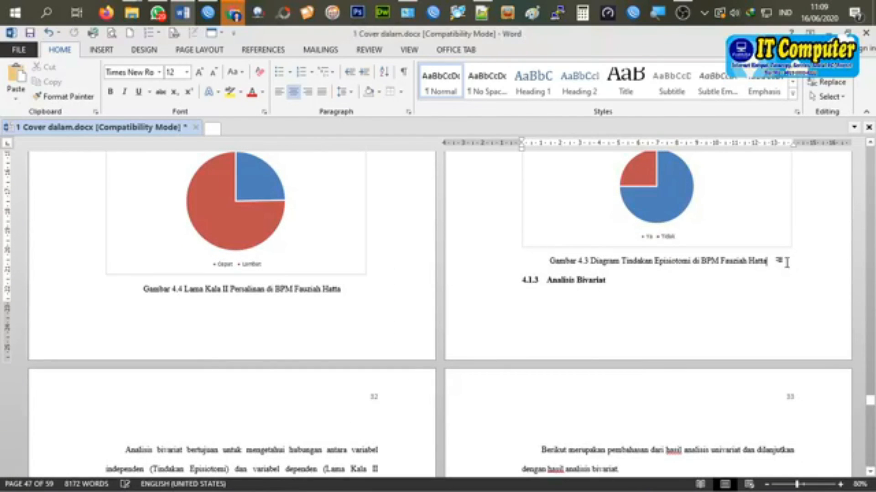
key(ctrl+Return)
Start the 4.2 Pembahasan heading at the top of a new page, save the document and check the following pages
scroll(650, 285, down, 7)
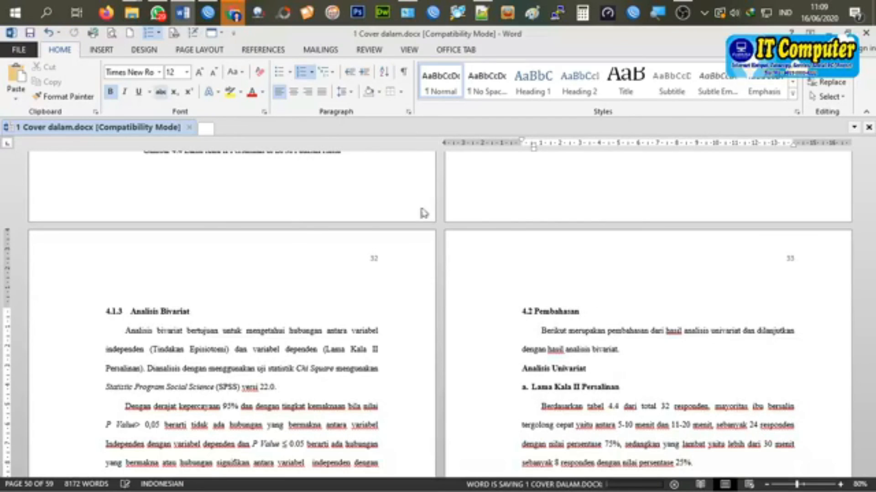
scroll(624, 282, down, 15)
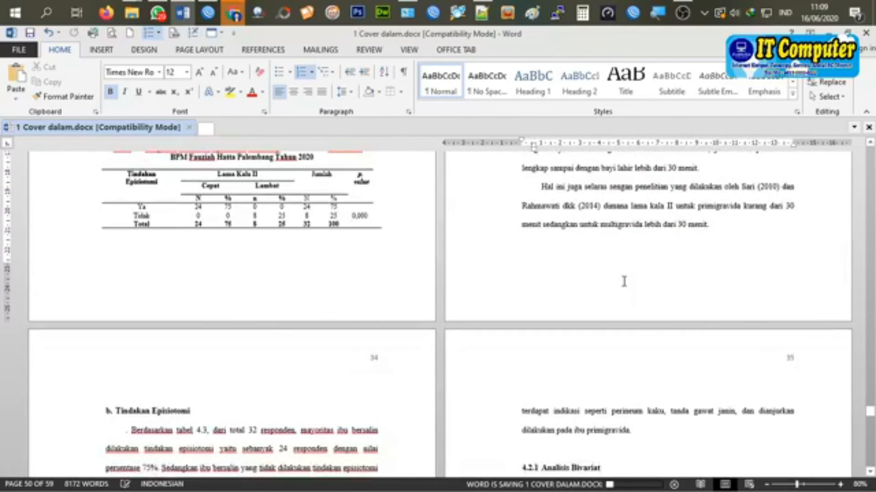
scroll(624, 281, down, 7)
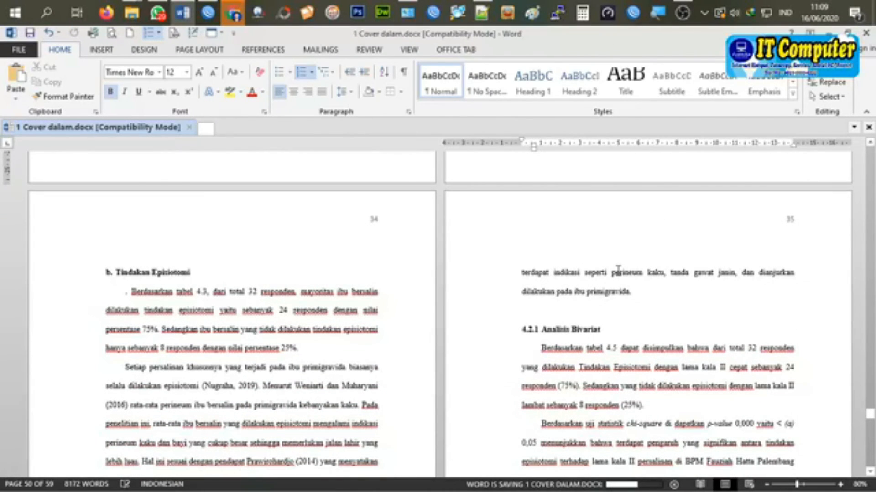